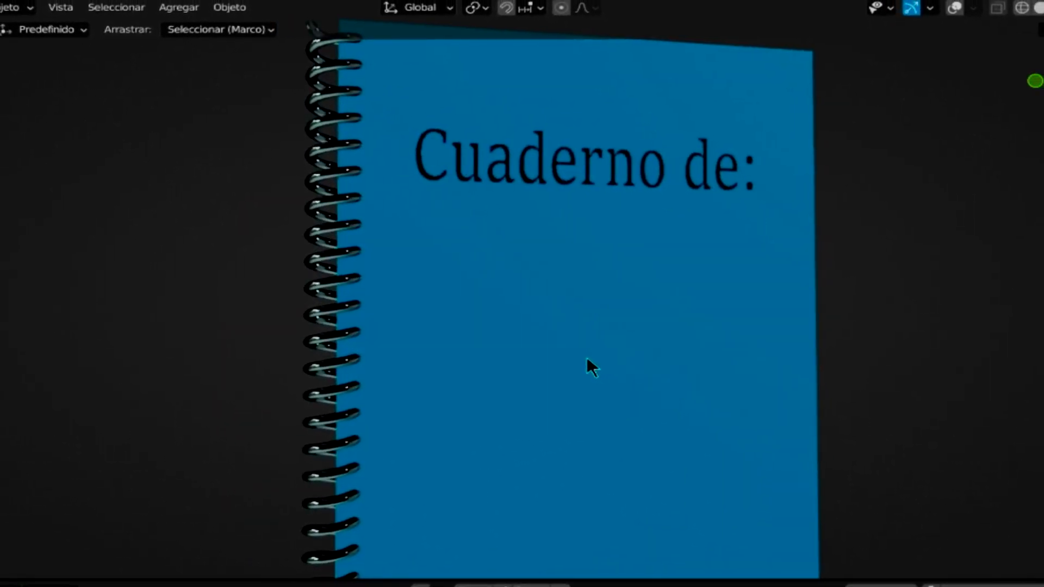
Step: Scale the cube to 0.315 × 1.499 × 2.310 to form a thin upright slab
mouse_move(522, 356)
middle_mouse_down()
mouse_move(606, 299)
mouse_move(551, 293)
mouse_move(471, 351)
middle_mouse_up()
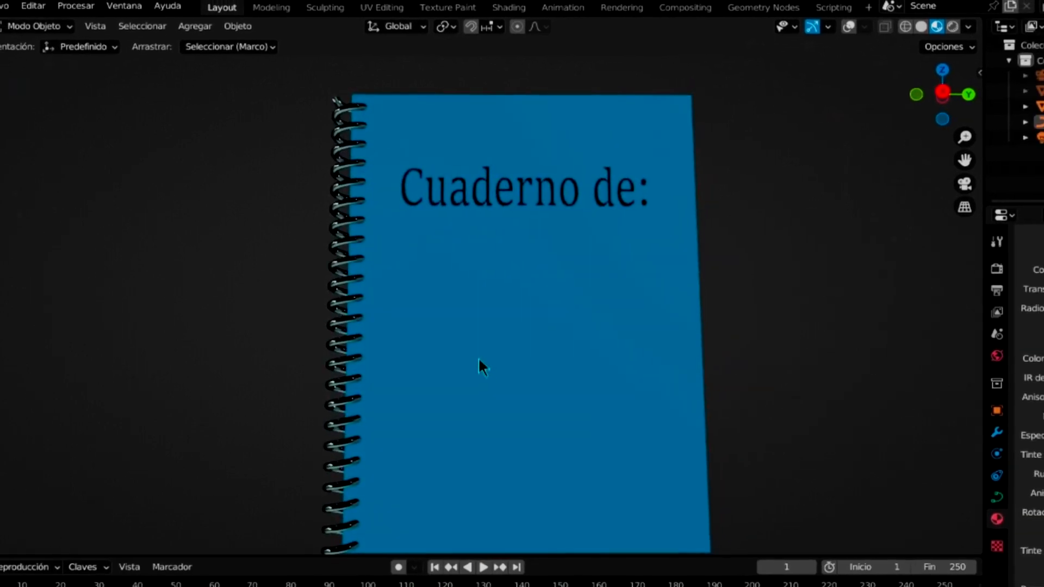
mouse_move(494, 391)
middle_mouse_down()
mouse_move(573, 383)
mouse_move(484, 364)
middle_mouse_up()
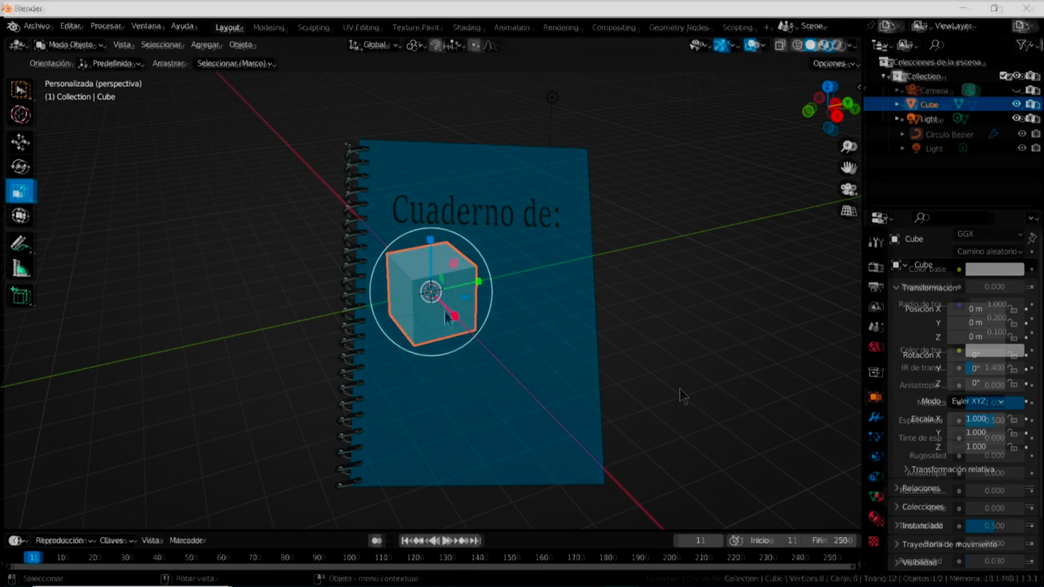
left_click_drag(459, 332, 440, 305)
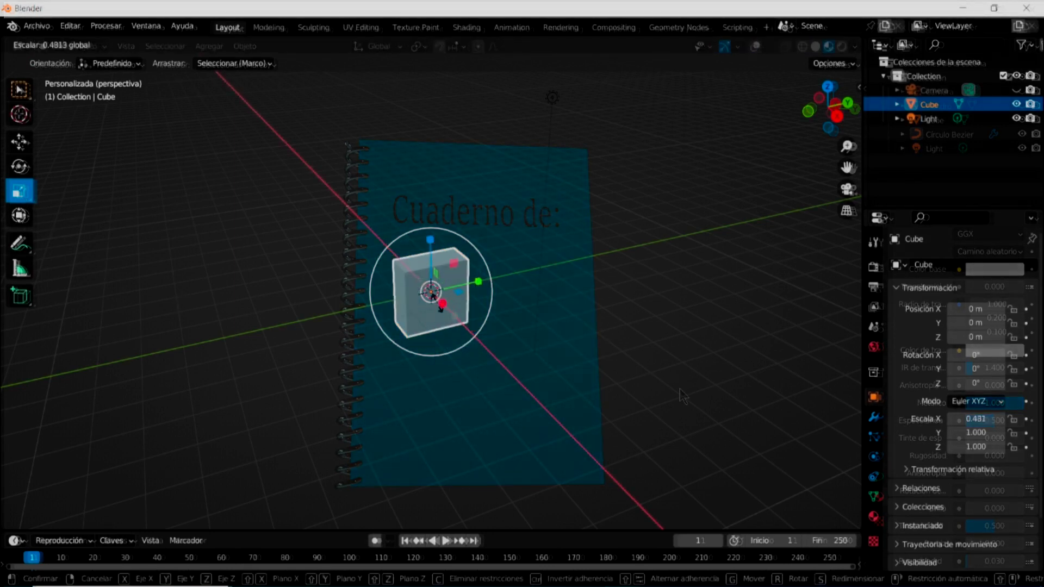
left_click_drag(430, 240, 433, 173)
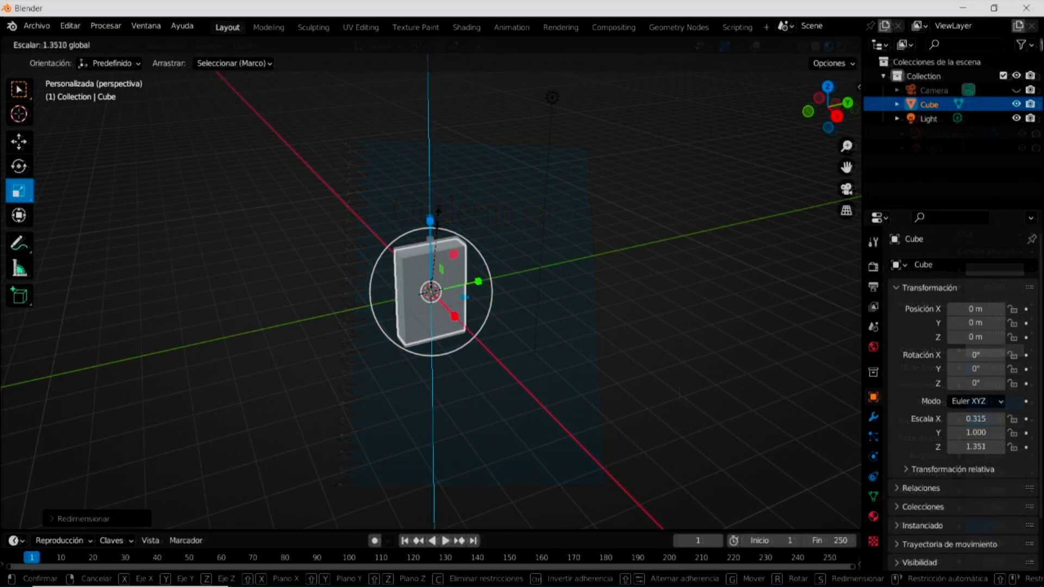
left_click_drag(478, 281, 503, 276)
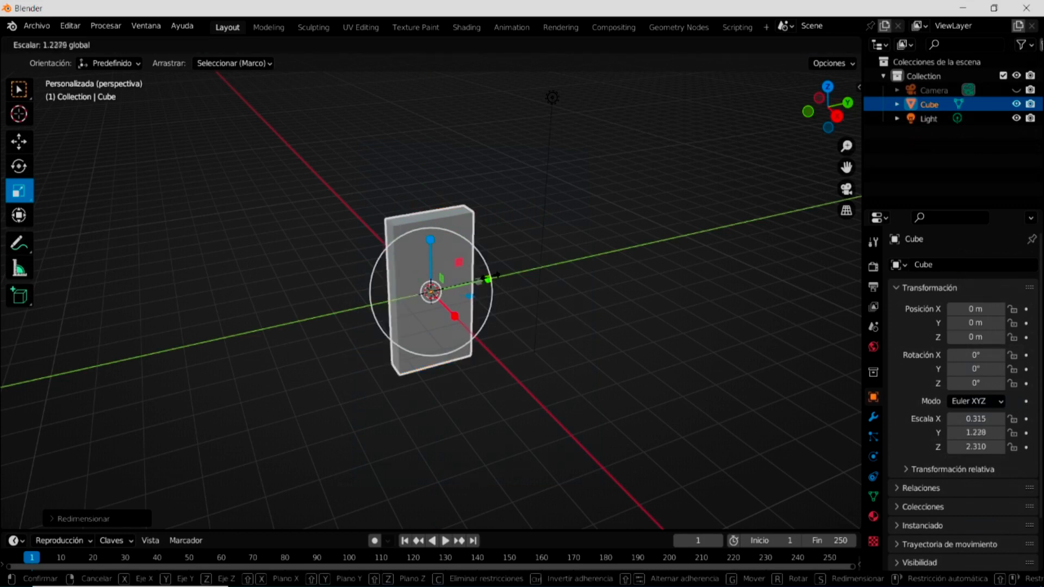
mouse_move(438, 389)
middle_mouse_down()
mouse_move(436, 328)
mouse_move(415, 380)
mouse_move(418, 322)
middle_mouse_up()
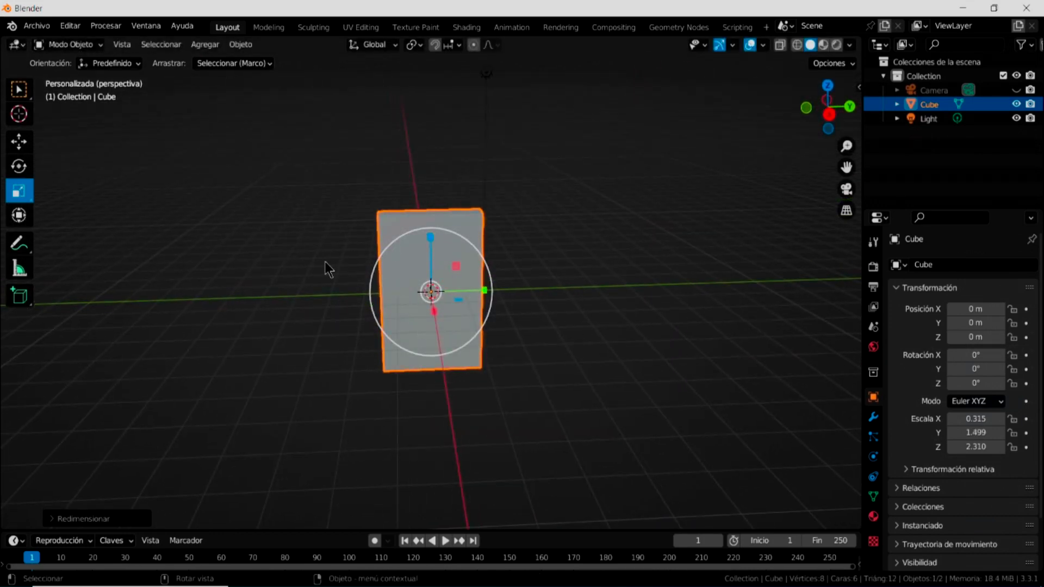
Step: Move the slab along Y to 2.3225 m
left_click(19, 145)
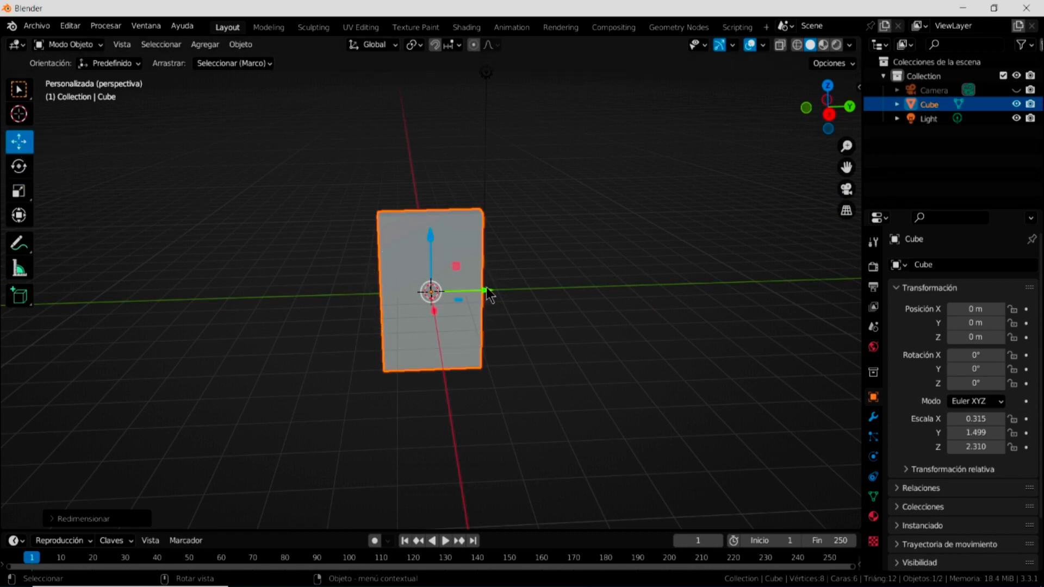
left_click_drag(485, 291, 550, 272)
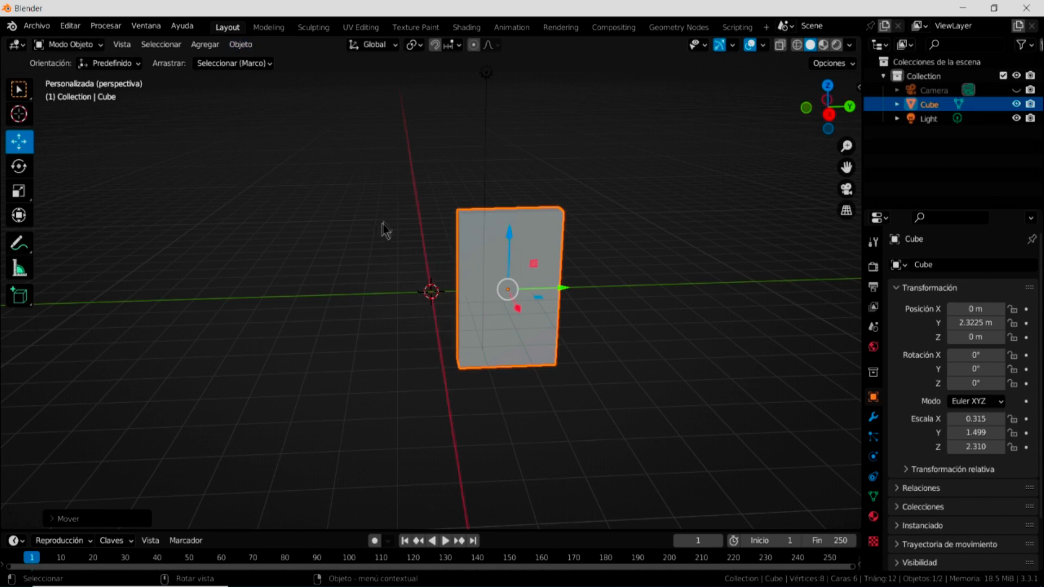
left_click(210, 49)
mouse_move(240, 61)
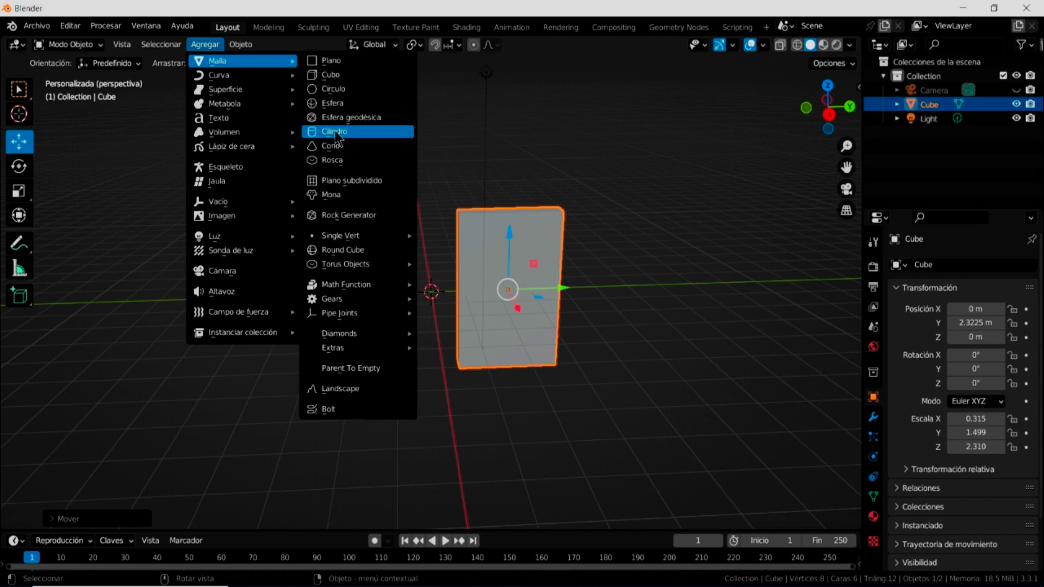
Step: Add a cylinder and scale it to a thin 0.152 × 0.152 × 2.895 rod, viewed from the right
left_click(333, 132)
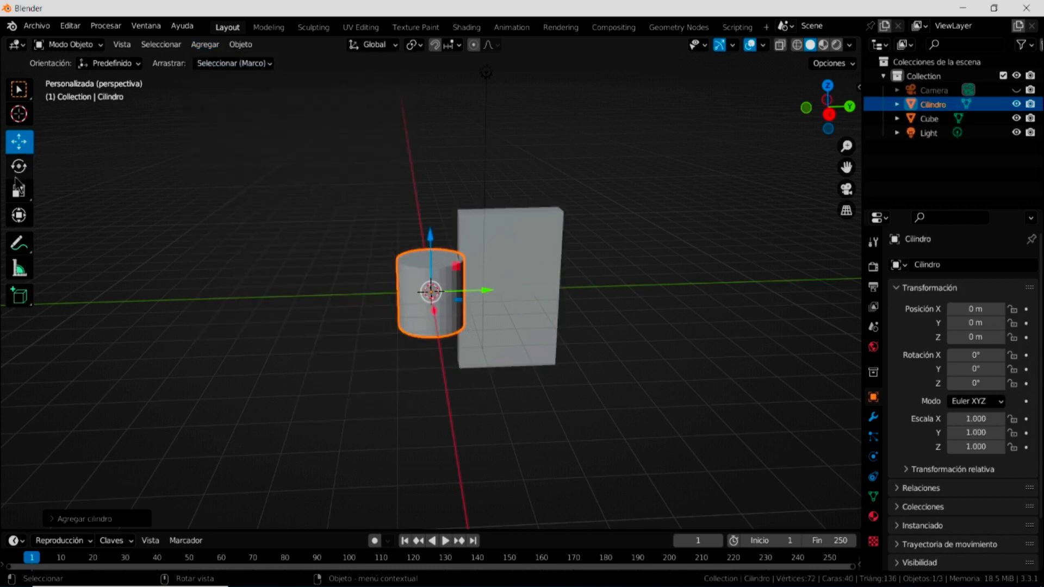
left_click(19, 193)
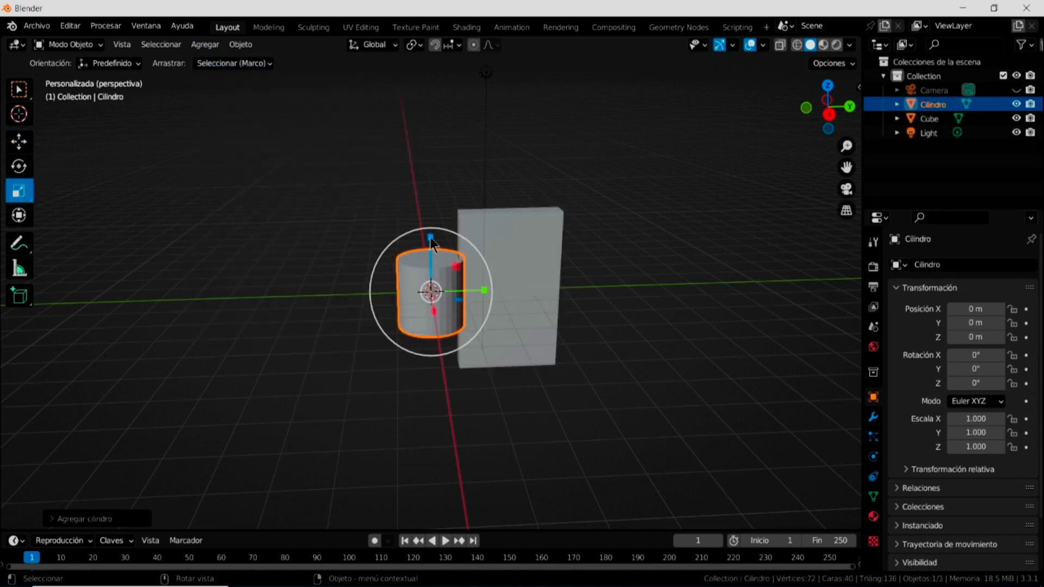
left_click_drag(430, 238, 433, 483)
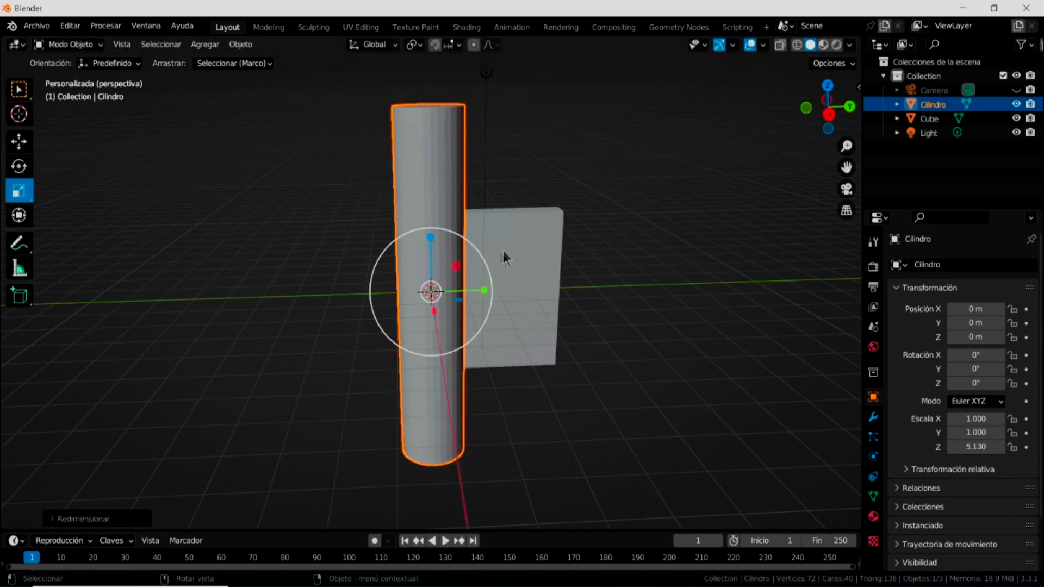
left_click_drag(490, 275, 441, 283)
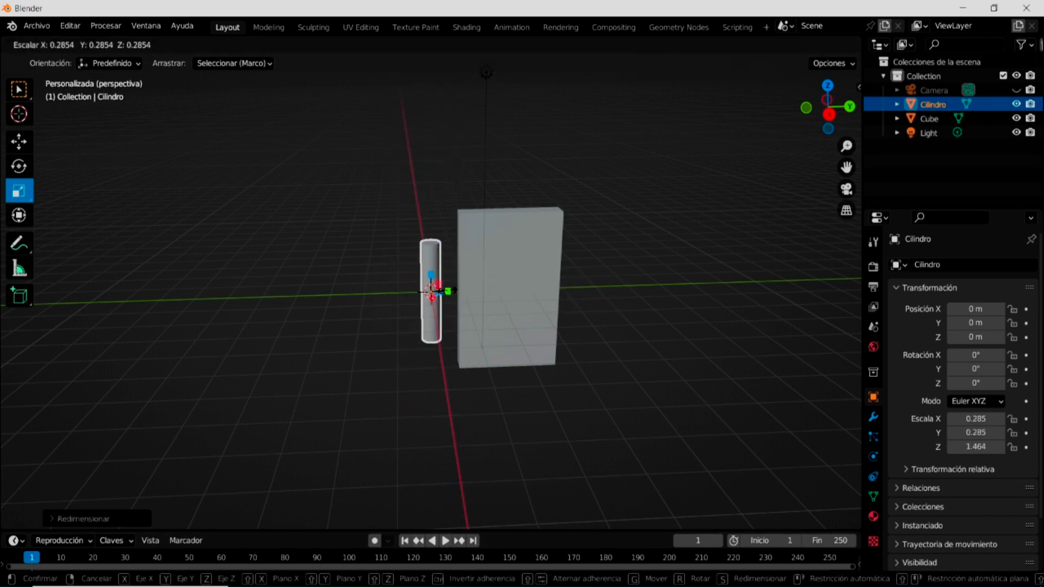
left_click_drag(430, 237, 435, 93)
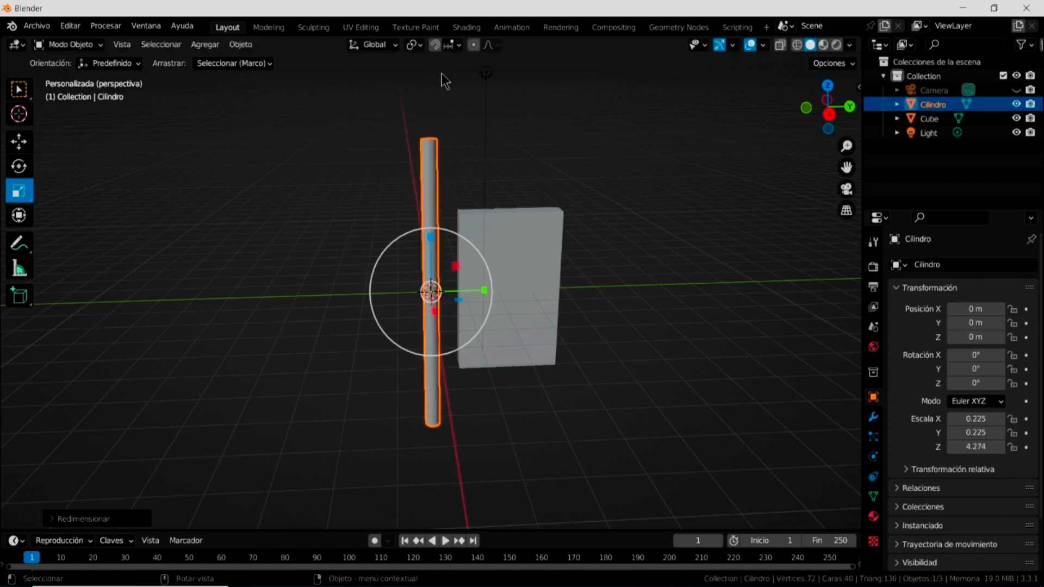
left_click_drag(481, 269, 463, 271)
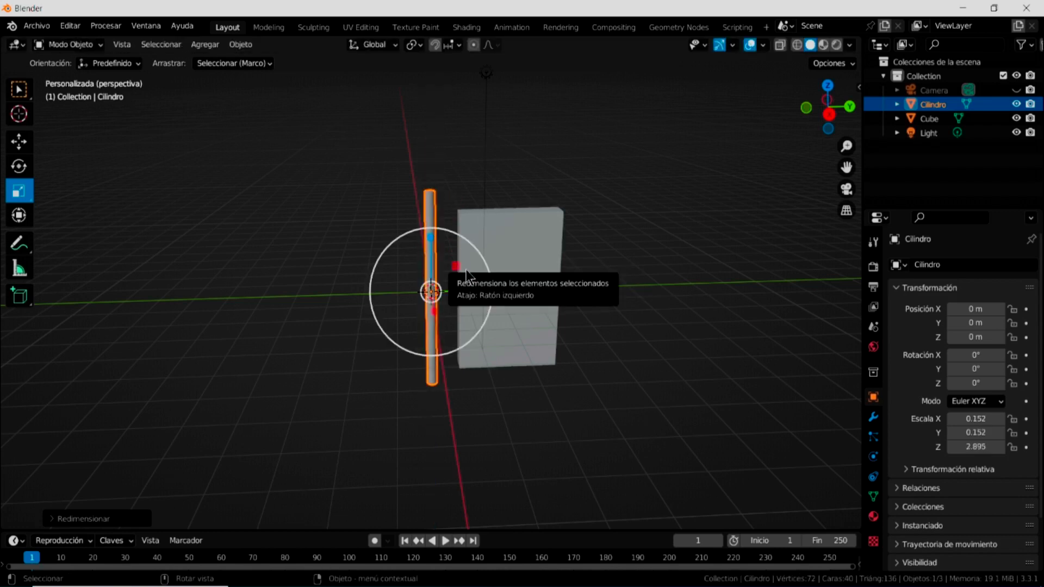
key("KP_3")
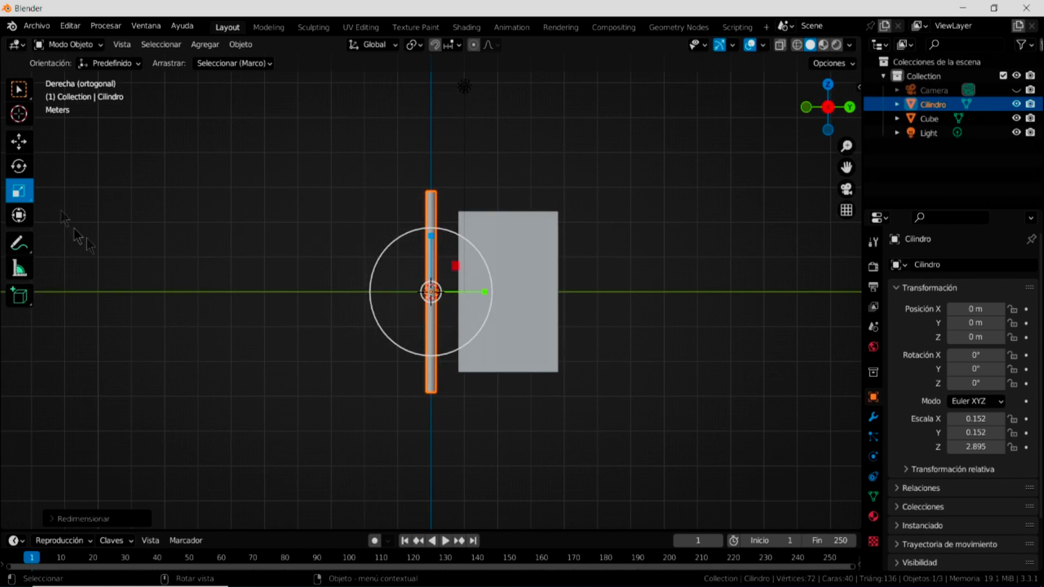
Step: Rescale the rod to 0.125 × 0.125 × 2.379 and slide it to Y 0.39194 m
mouse_move(490, 272)
left_mouse_down()
mouse_move(476, 276)
mouse_move(500, 298)
left_mouse_up()
left_click(18, 142)
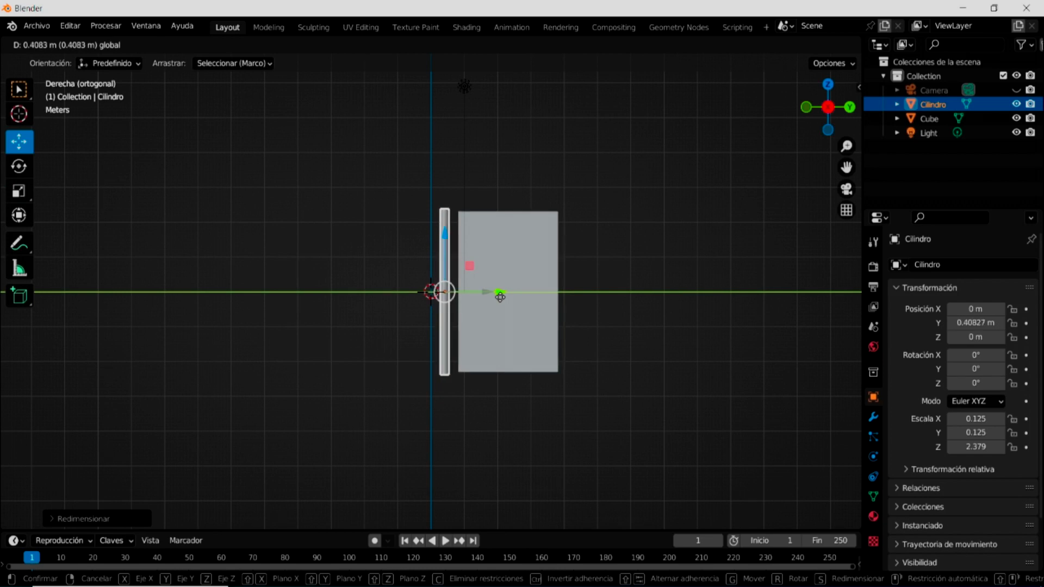
left_click_drag(501, 298, 494, 299)
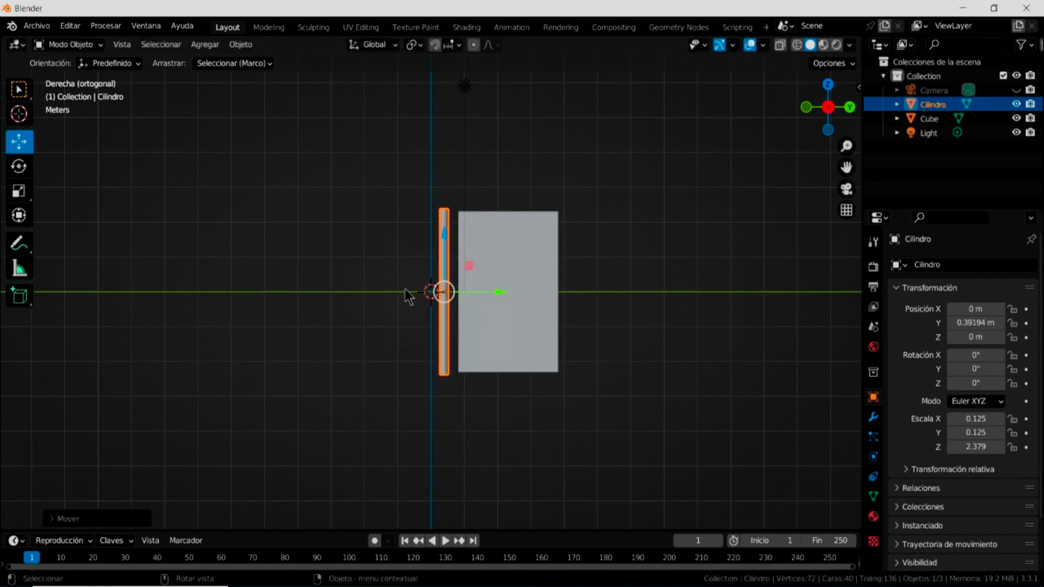
scroll(405, 289, "up", 4)
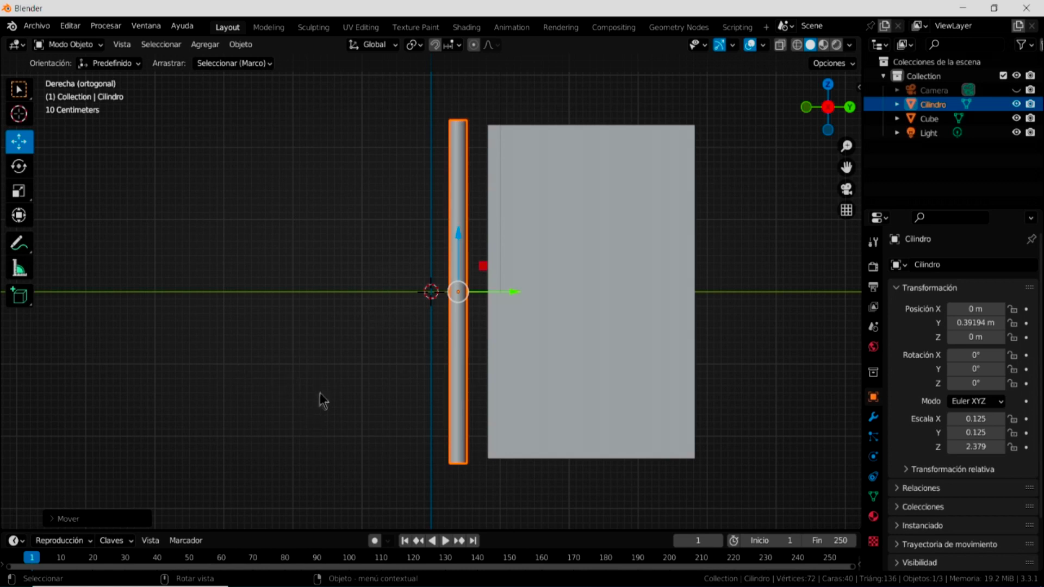
left_click(208, 46)
mouse_move(240, 75)
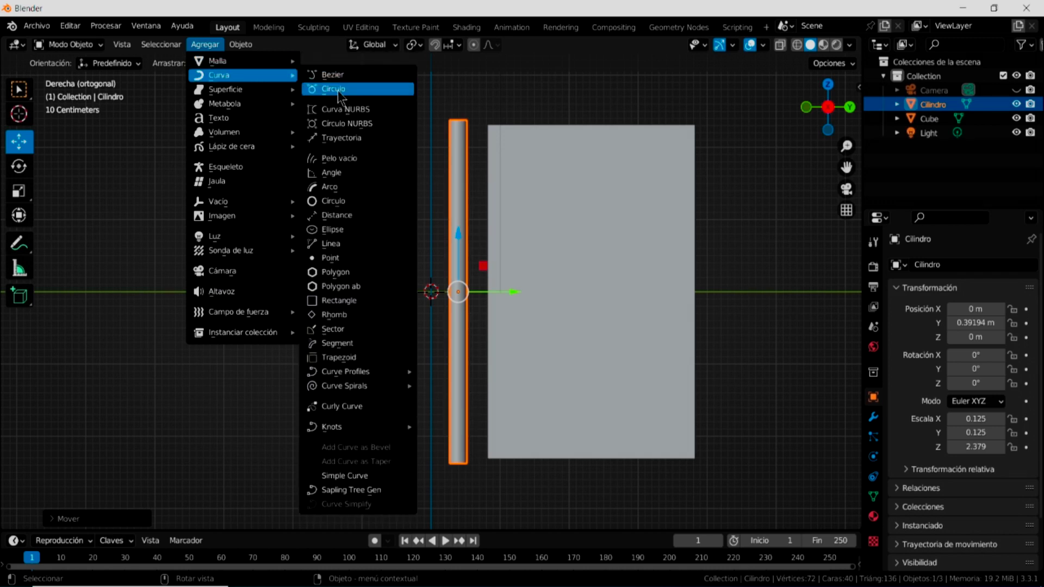
Step: Add a Bezier circle at Y −1.7563 m and rotate it 90° on Y to stand upright
left_click(337, 90)
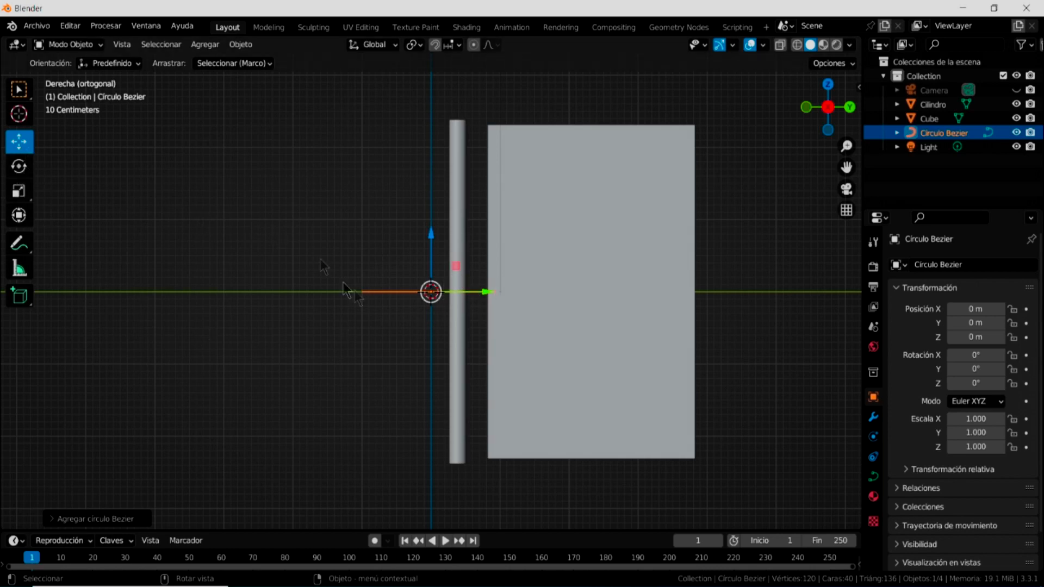
left_click_drag(485, 292, 364, 306)
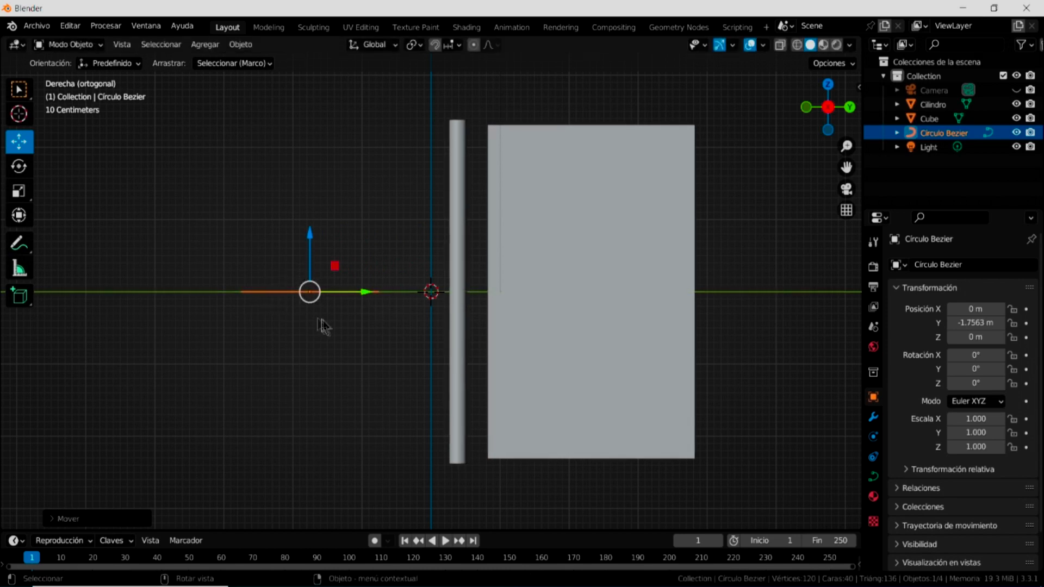
mouse_move(343, 373)
middle_mouse_down()
mouse_move(339, 466)
mouse_move(331, 402)
middle_mouse_up()
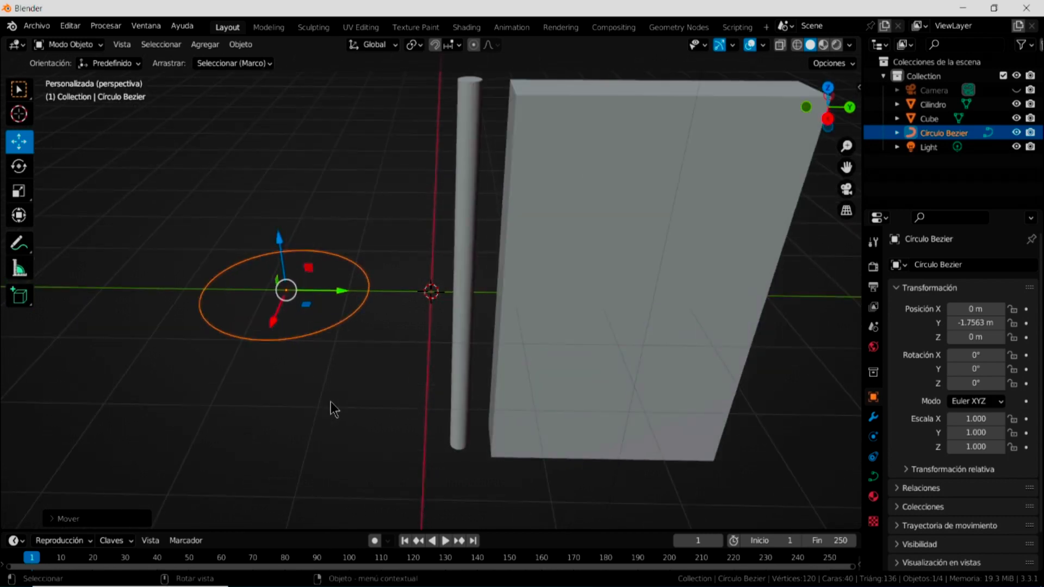
key("KP_3")
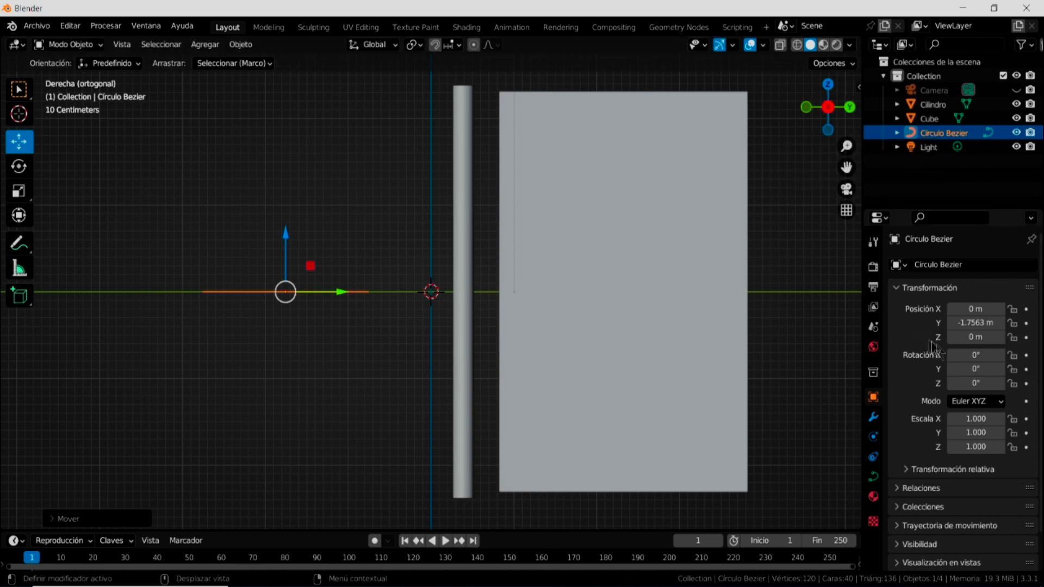
left_click(977, 370)
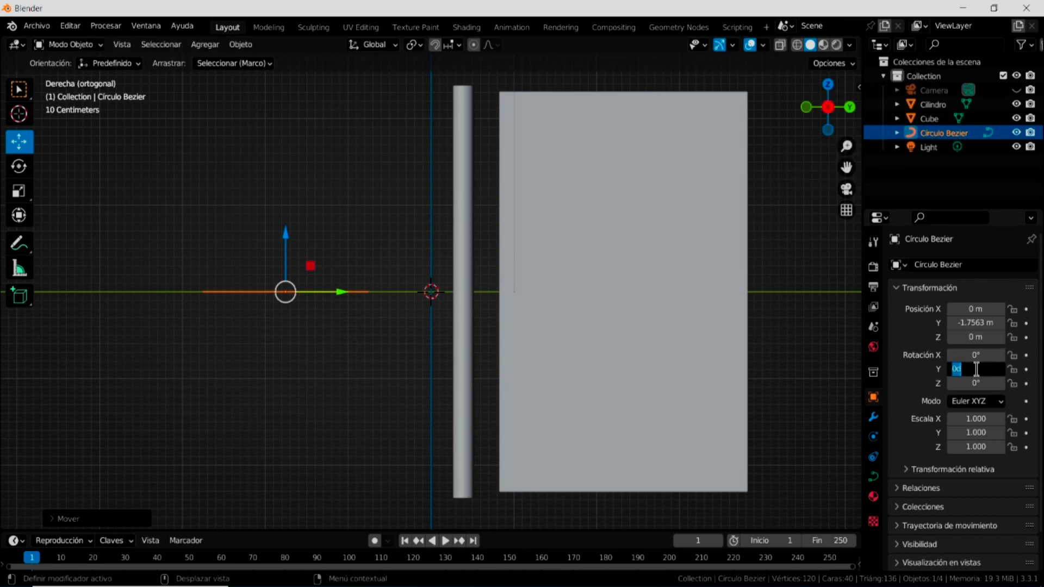
type("90")
key("Return")
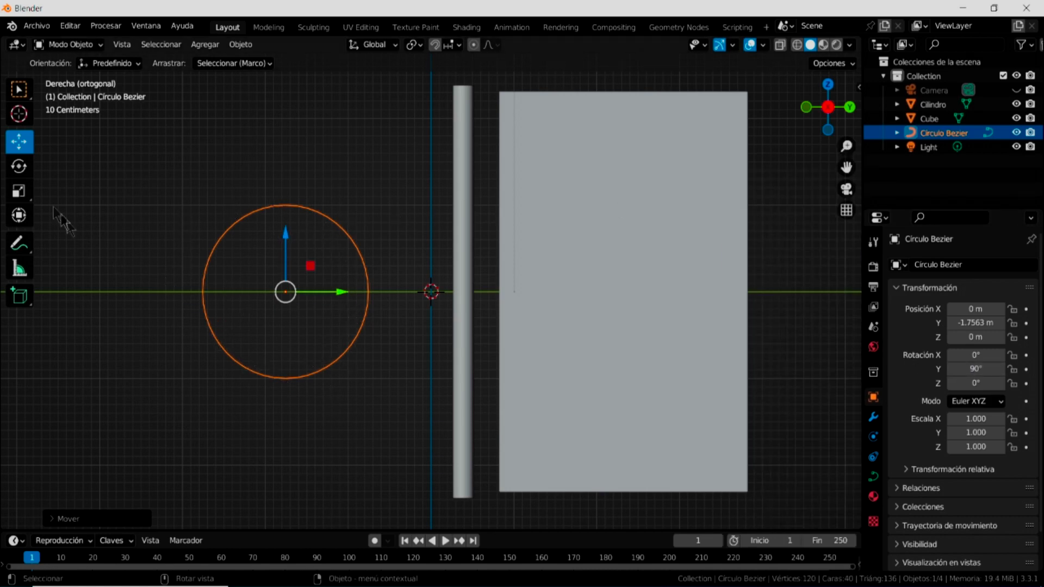
left_click(19, 194)
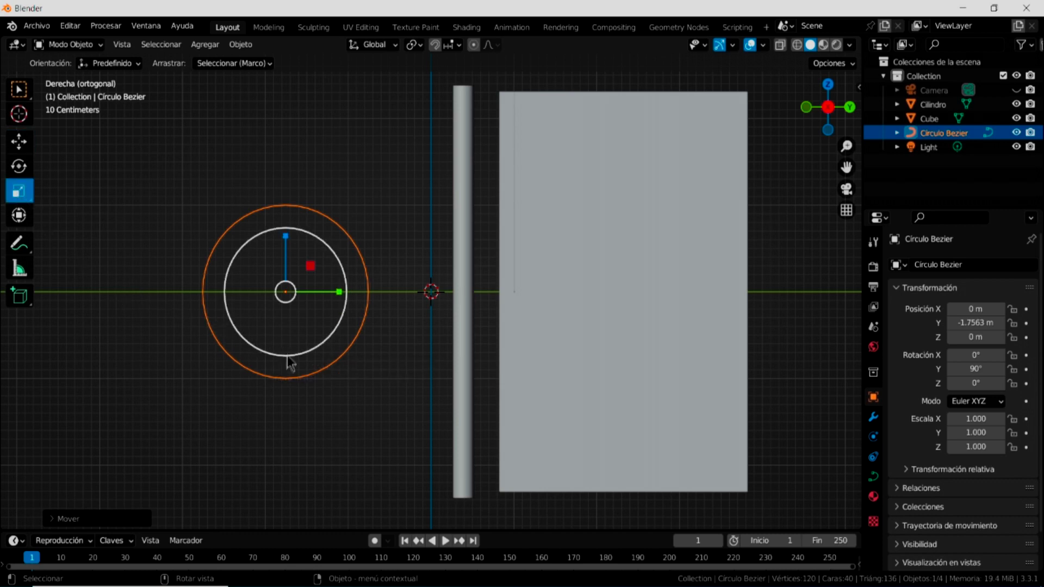
Step: Shrink the Bezier circle and move it down beside the cylinder's lower end
mouse_move(287, 355)
left_mouse_down()
mouse_move(295, 295)
mouse_move(284, 305)
left_mouse_up()
left_click(18, 141)
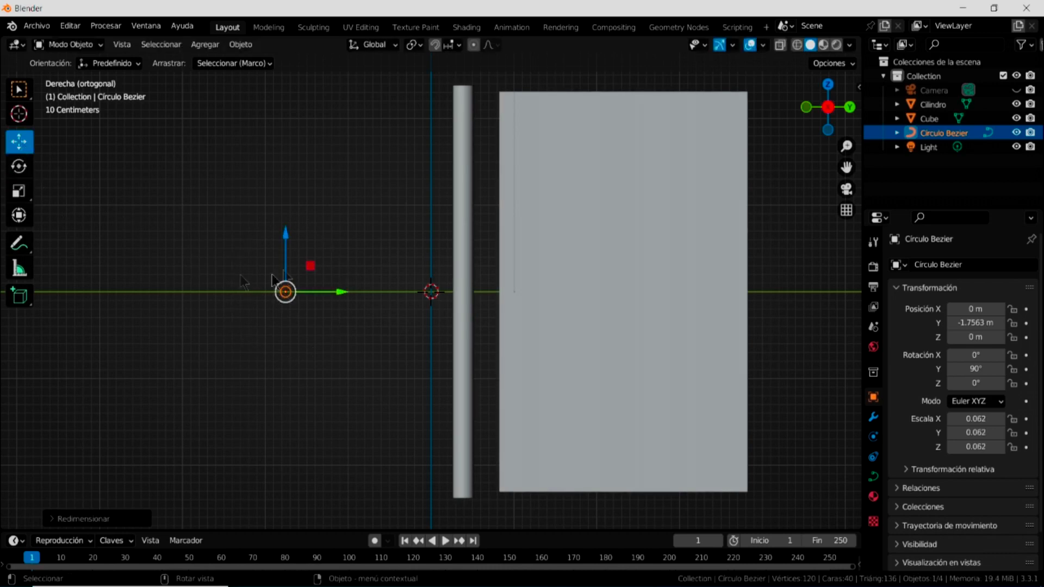
left_click_drag(287, 240, 297, 368)
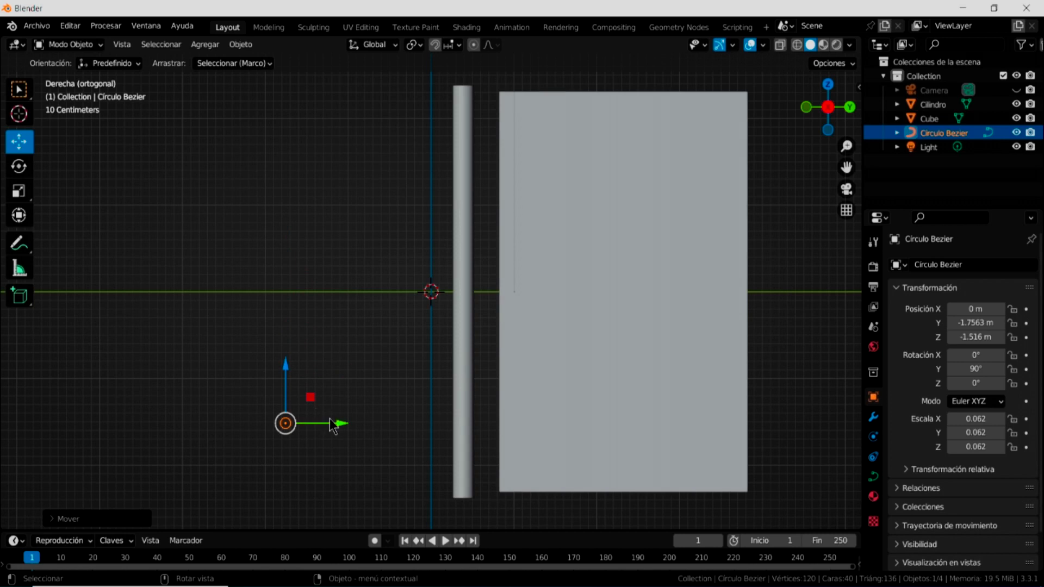
left_click_drag(344, 424, 502, 454)
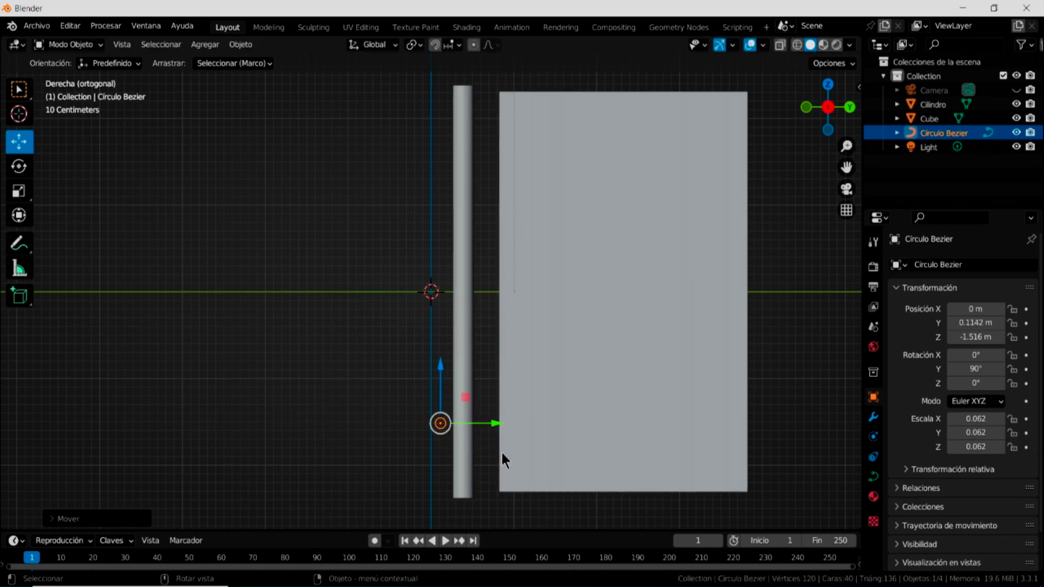
scroll(510, 465, "up", 3)
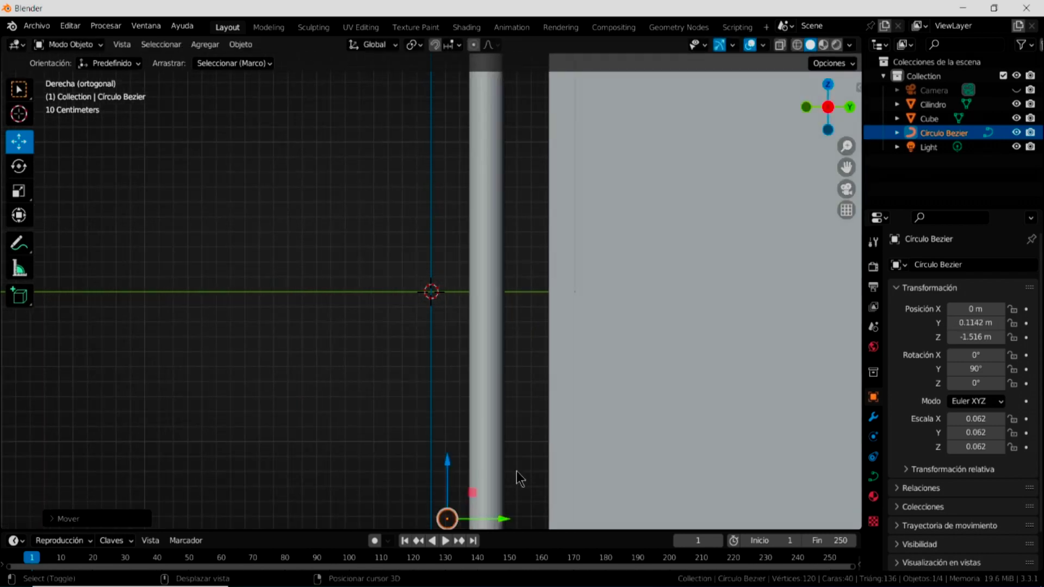
mouse_move(517, 471)
middle_mouse_down("shift")
mouse_move(515, 340)
mouse_move(484, 240)
middle_mouse_up("shift")
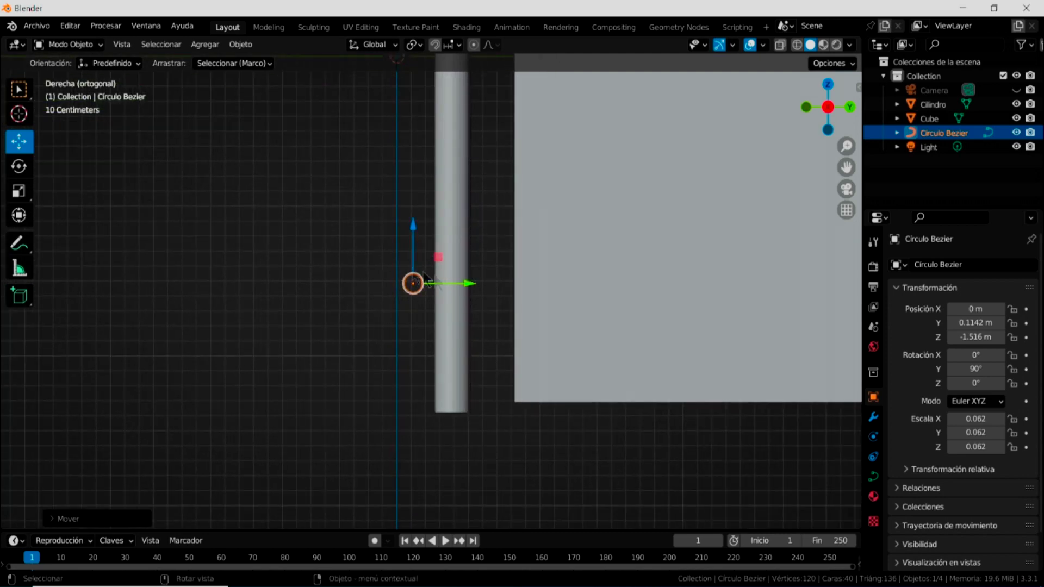
left_click_drag(410, 223, 410, 321)
left_click_drag(465, 355, 458, 355)
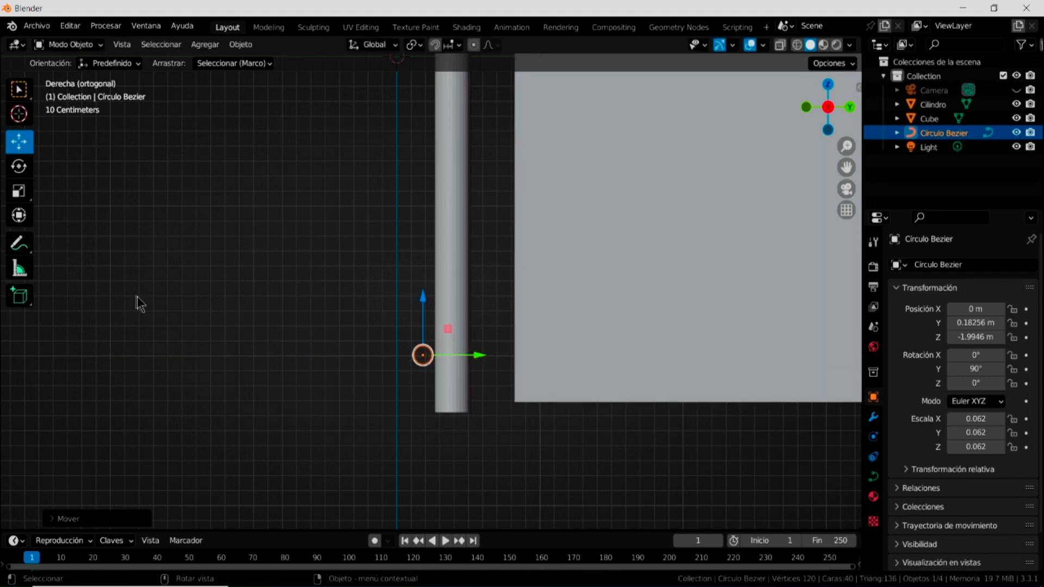
Step: Scale the circle to 0.036 and place it at Y 0.22814 m, Z −2.3136 m
left_click(19, 193)
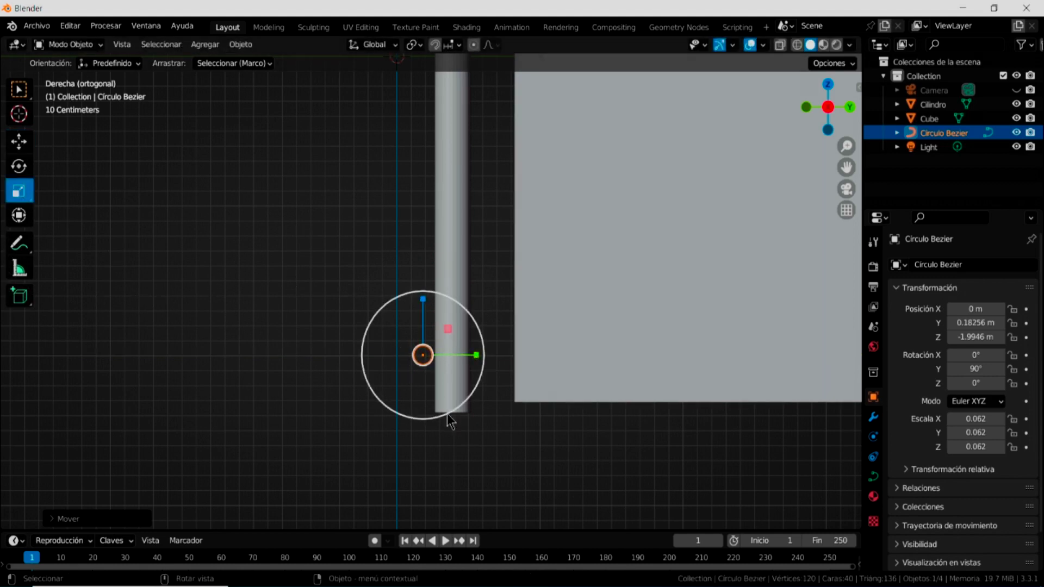
left_click_drag(445, 412, 429, 387)
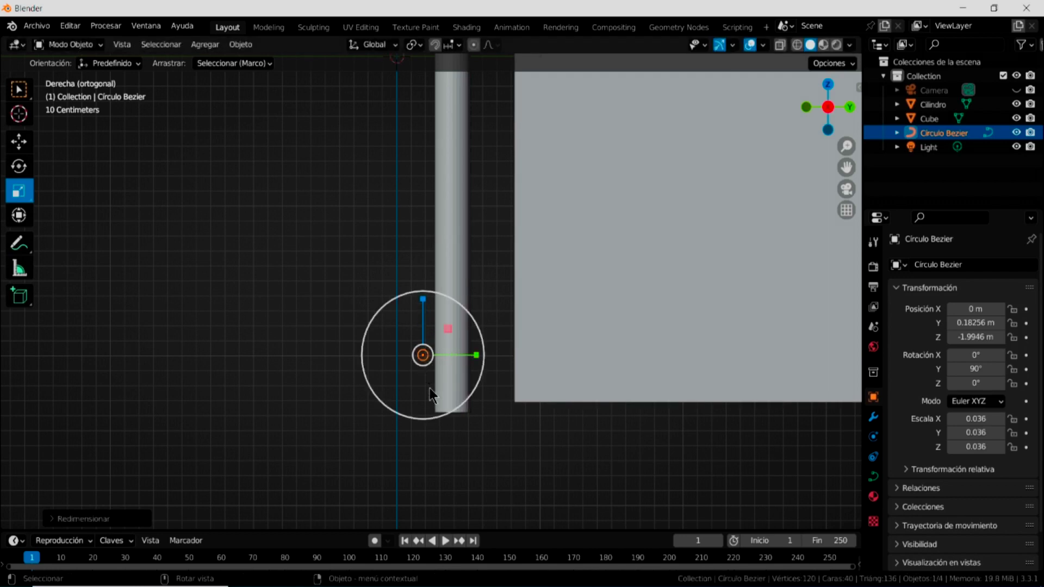
left_click(19, 142)
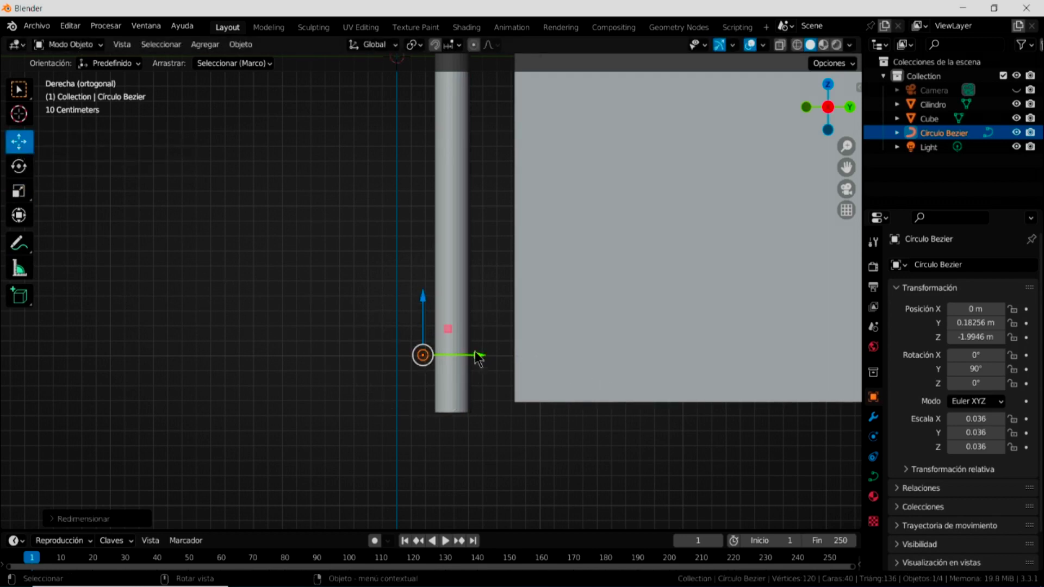
left_click_drag(479, 356, 485, 356)
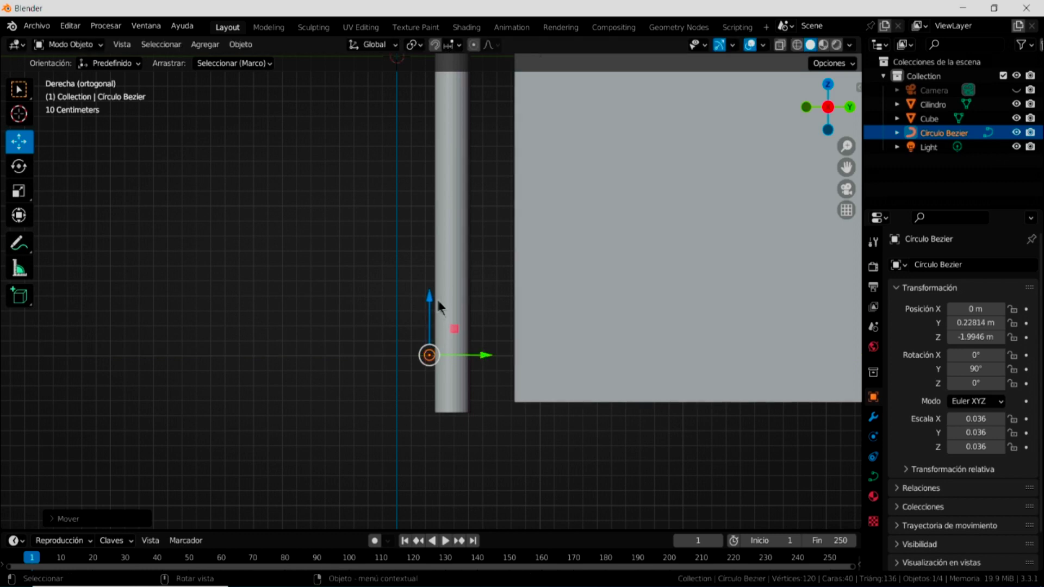
left_click_drag(429, 296, 424, 338)
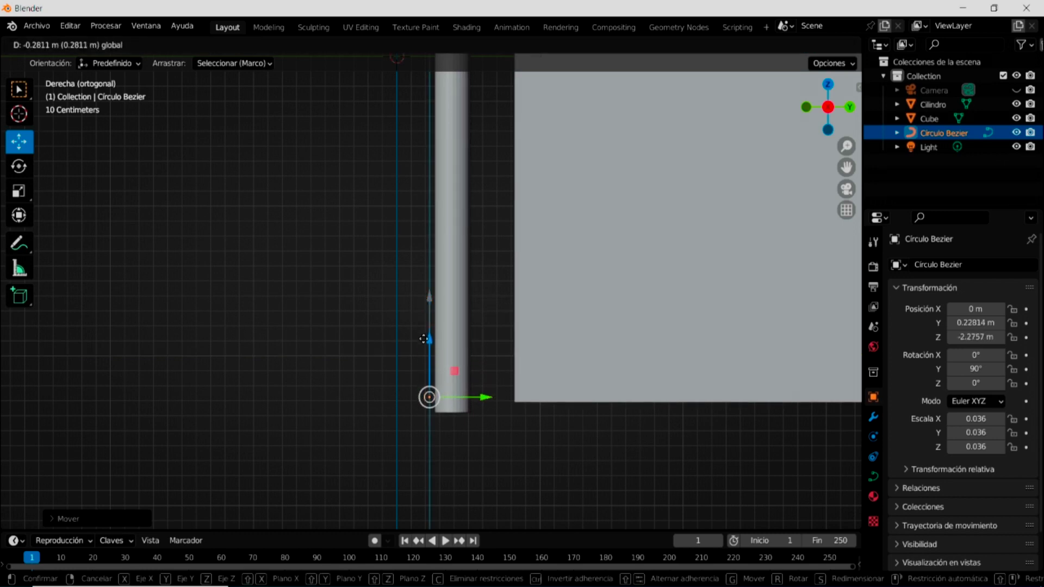
left_click_drag(424, 339, 427, 403)
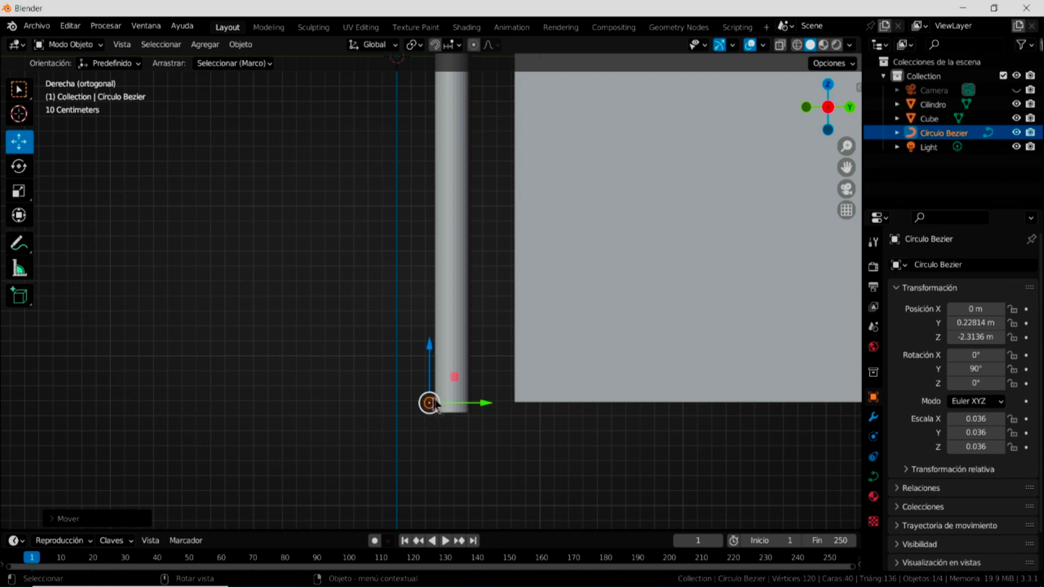
left_click(874, 418)
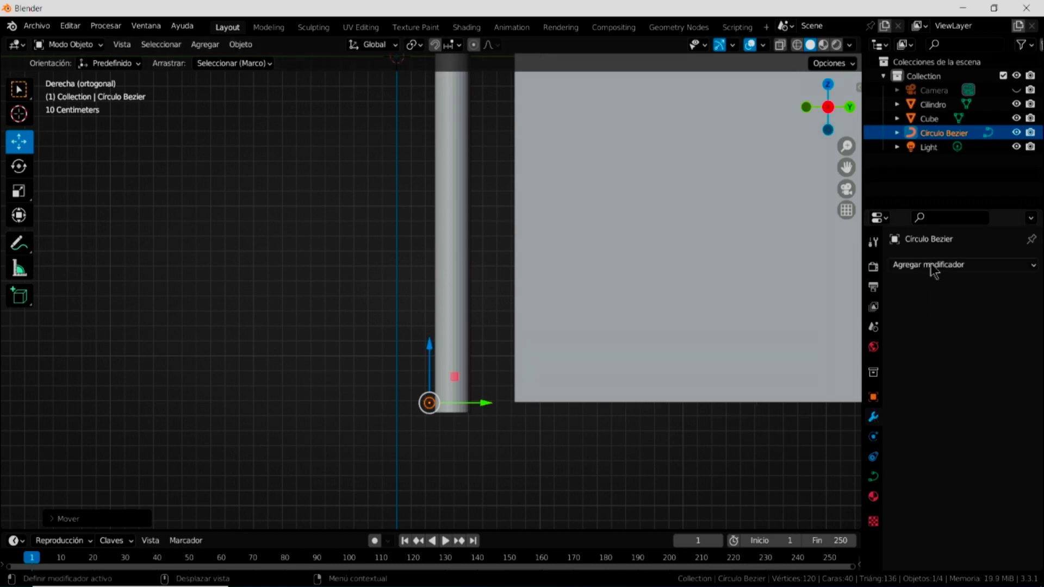
Step: Add a Screw modifier to the circle with Cilindro as its axis object
left_click(932, 263)
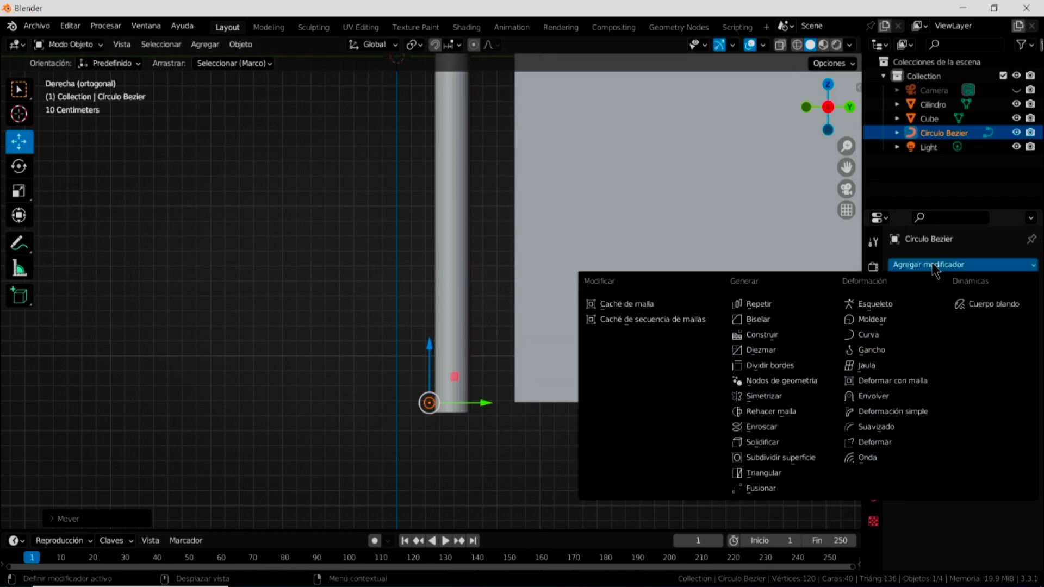
left_click(763, 430)
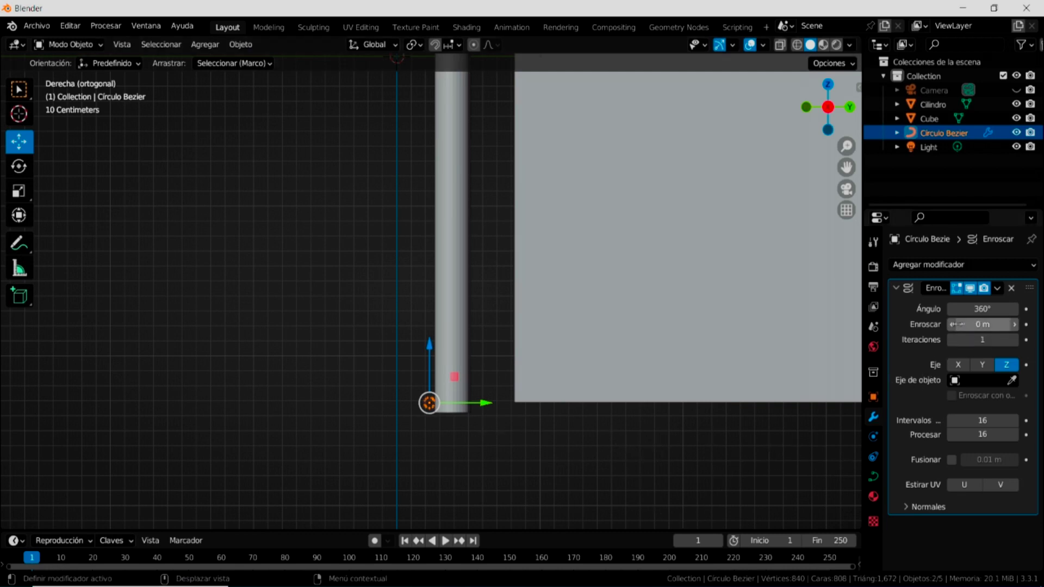
left_click(1012, 381)
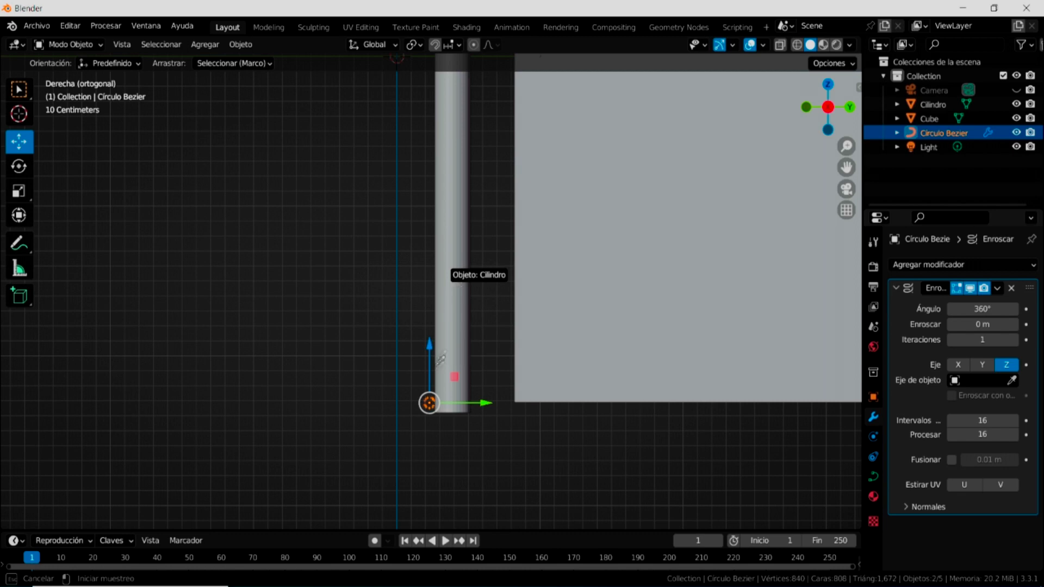
left_click(457, 325)
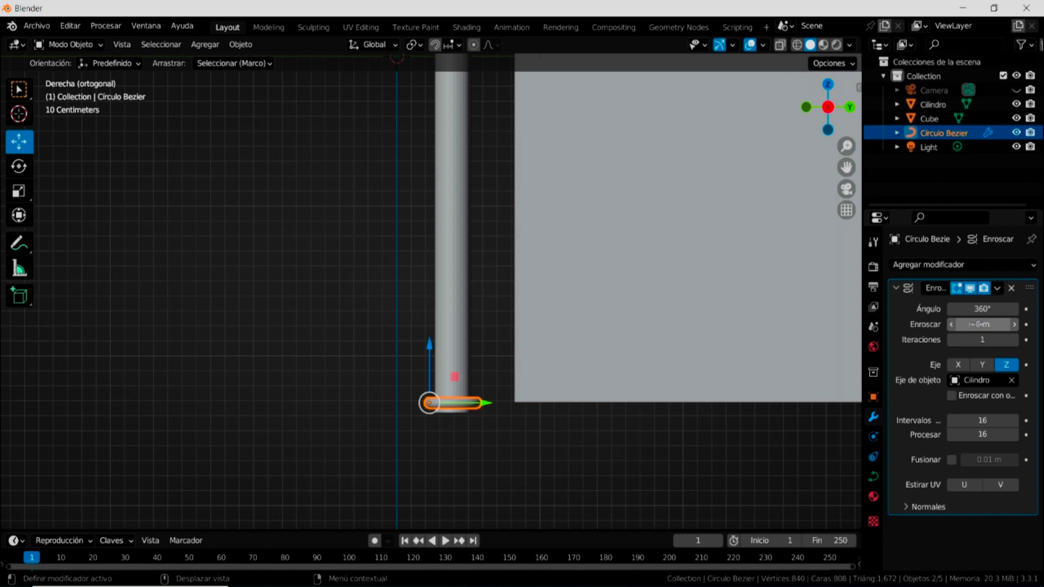
Step: Set the screw offset to 5.6 m and iterations to 23 so the coil spans the rod
left_click(1015, 324)
left_click(1013, 324)
mouse_move(1015, 324)
left_mouse_down()
mouse_move(1033, 324)
mouse_move(1012, 324)
left_mouse_up()
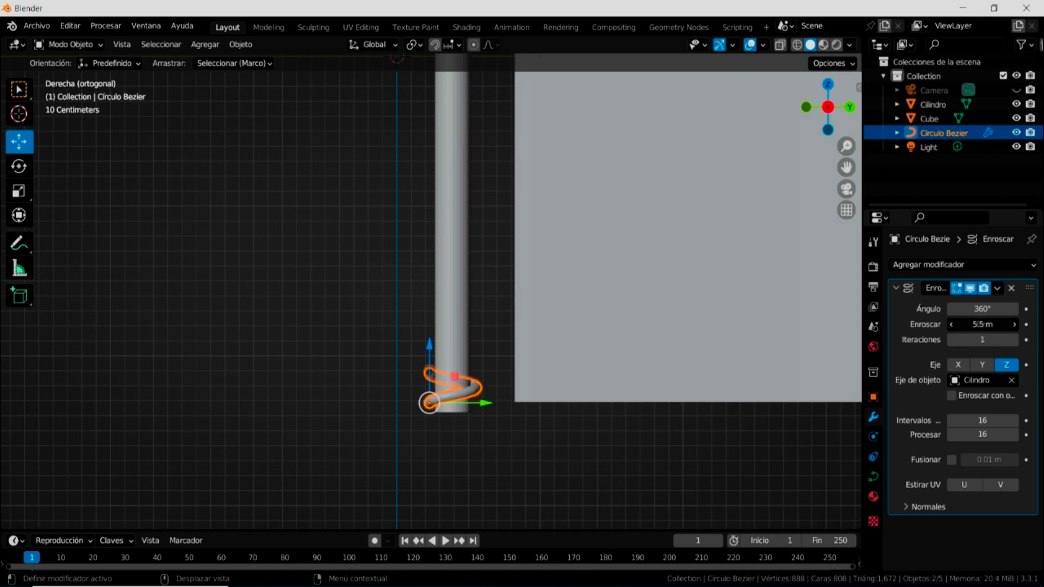
mouse_move(982, 324)
left_mouse_down()
mouse_move(995, 324)
mouse_move(968, 324)
mouse_move(976, 324)
left_mouse_up()
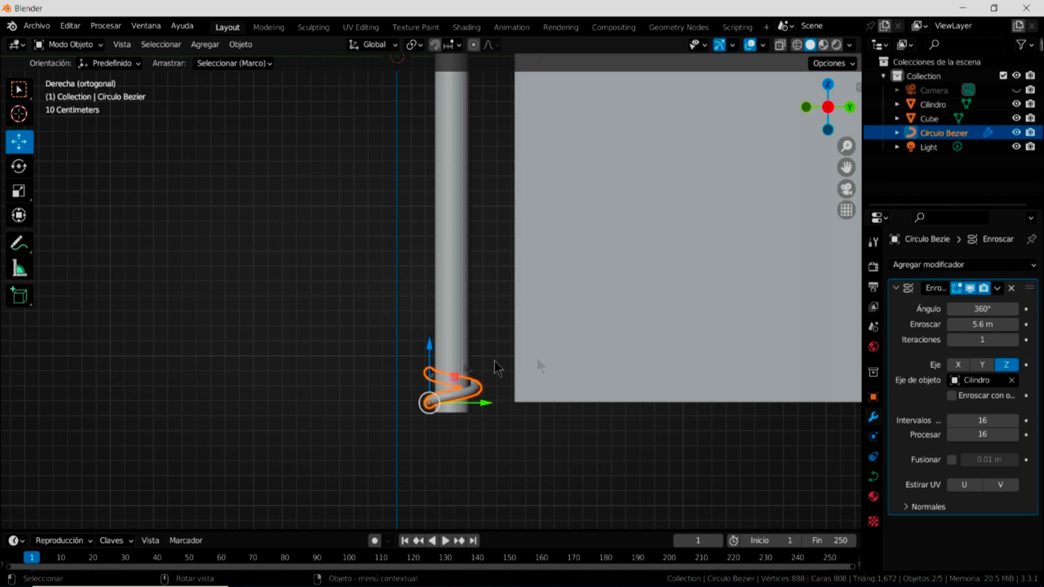
scroll(587, 368, "down", 2)
scroll(585, 364, "down", 2)
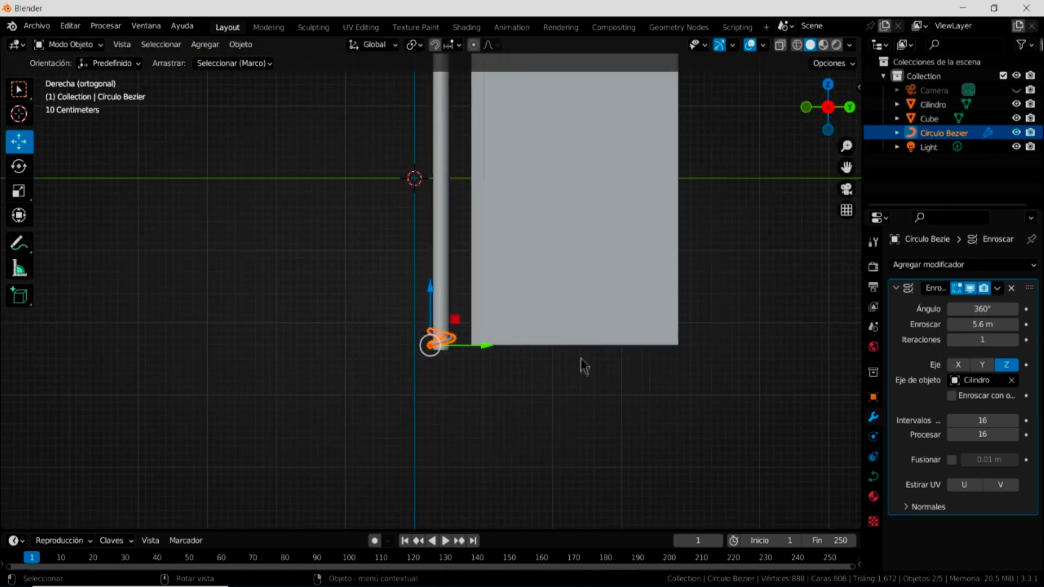
middle_click_drag(582, 369, 559, 445, "shift")
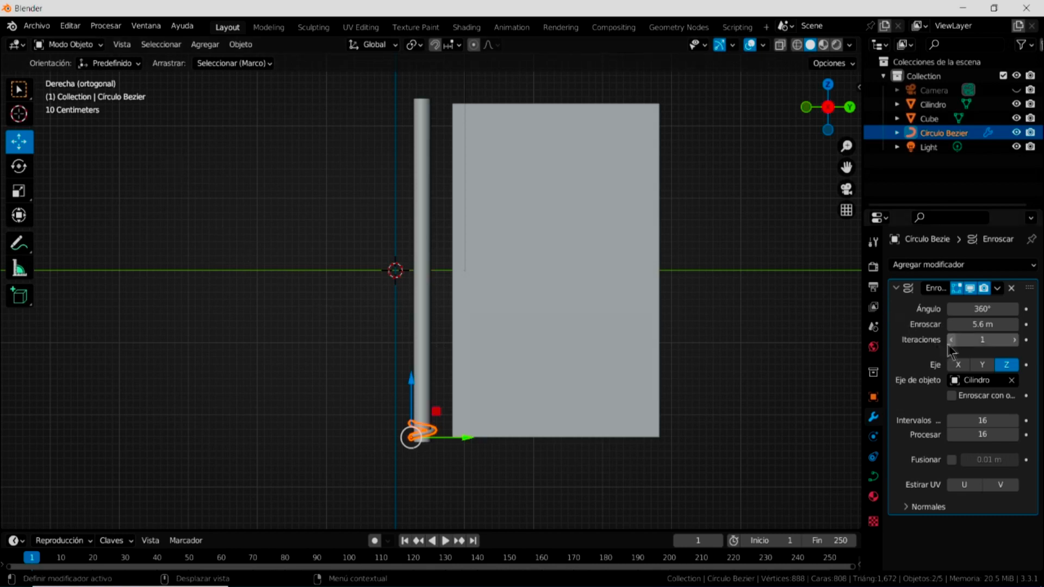
mouse_move(973, 341)
left_mouse_down()
mouse_move(1000, 340)
mouse_move(992, 341)
left_mouse_up()
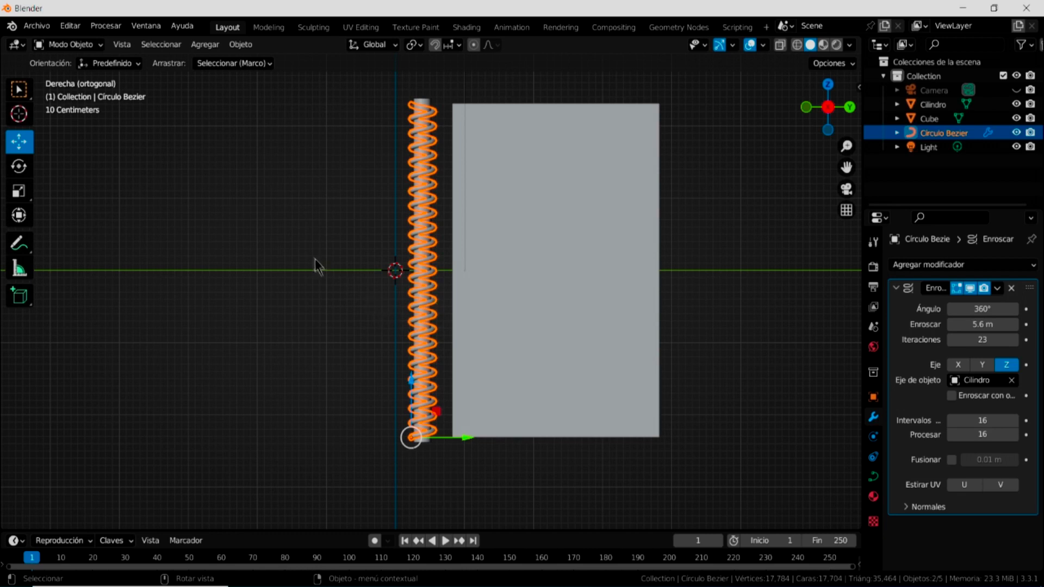
left_click(314, 390)
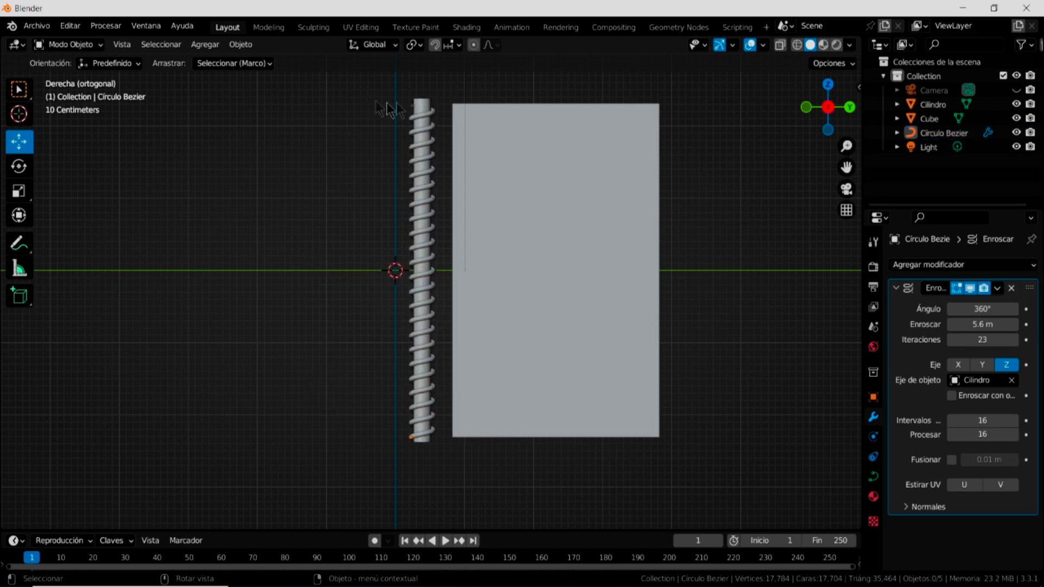
left_click(422, 109)
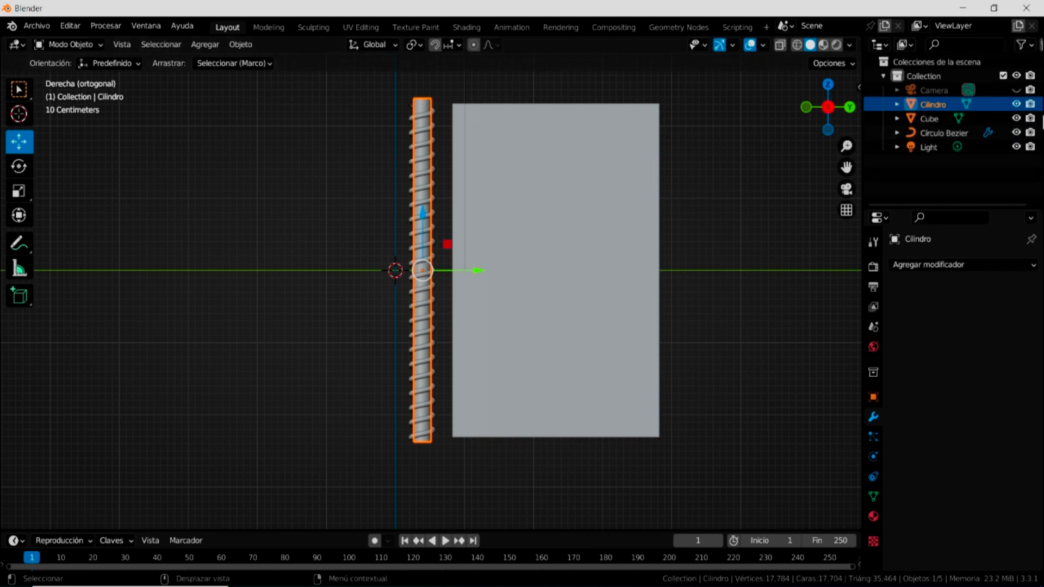
Step: Hide the cylinder, then slide the cube against the coil and widen it
left_click(1016, 104)
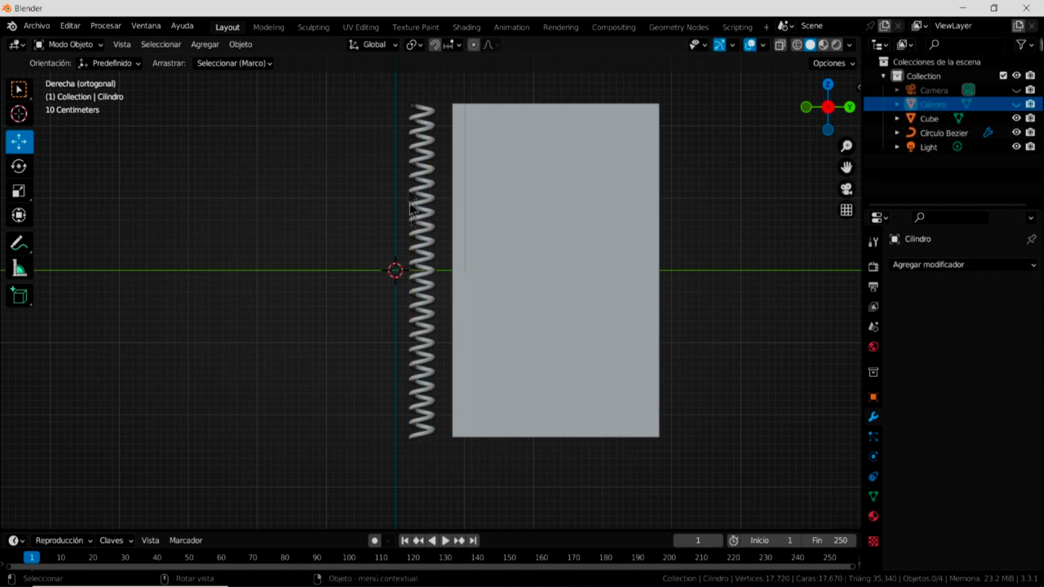
left_click(523, 313)
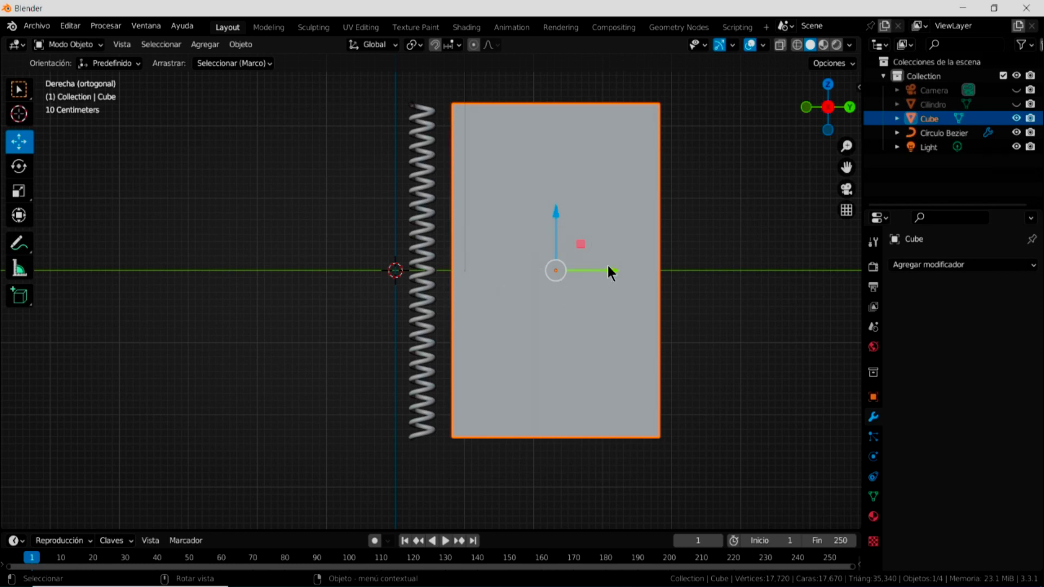
left_click_drag(610, 272, 581, 268)
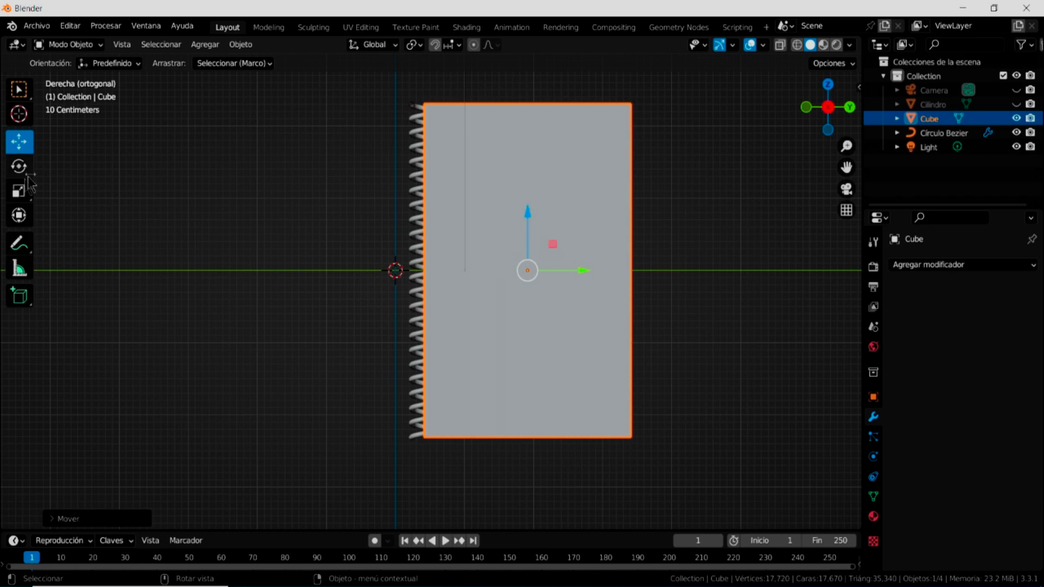
left_click(19, 190)
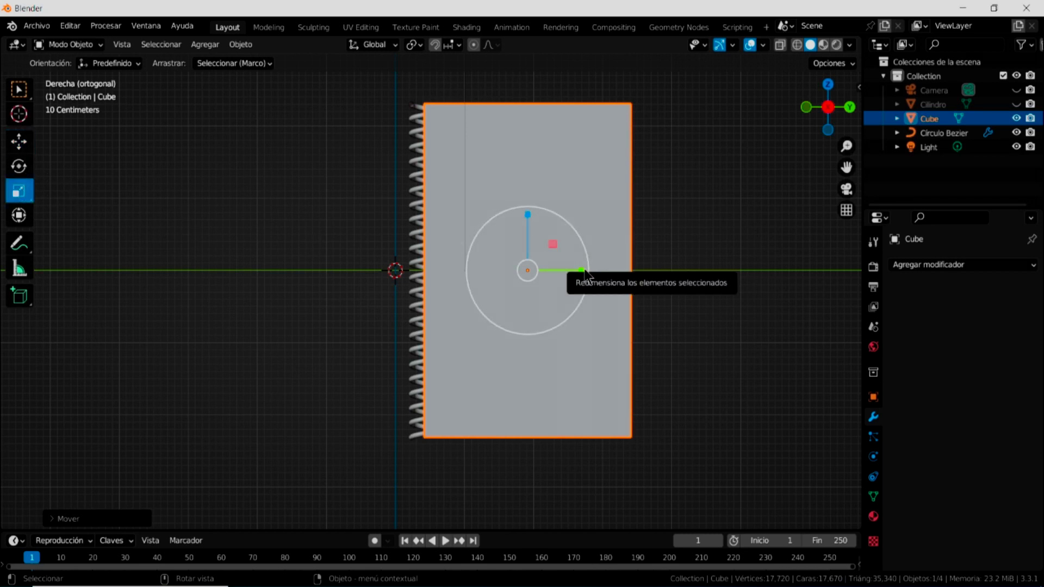
left_click_drag(573, 277, 602, 270)
left_click(20, 144)
left_click_drag(591, 278, 604, 279)
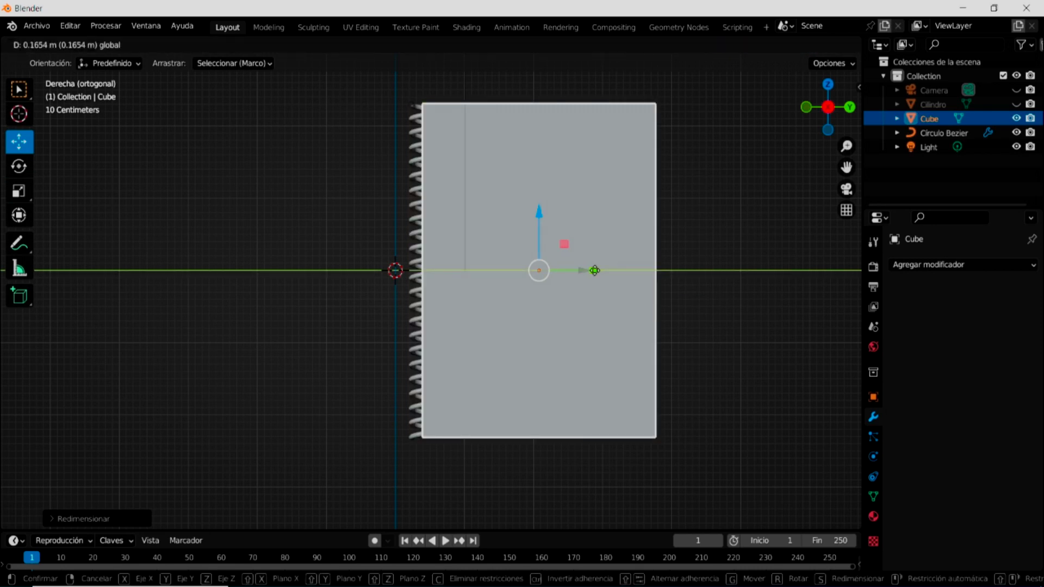
Step: Flatten the cube's thickness into a thin notebook cover
mouse_move(377, 368)
middle_mouse_down()
mouse_move(382, 354)
mouse_move(527, 377)
mouse_move(439, 155)
middle_mouse_up()
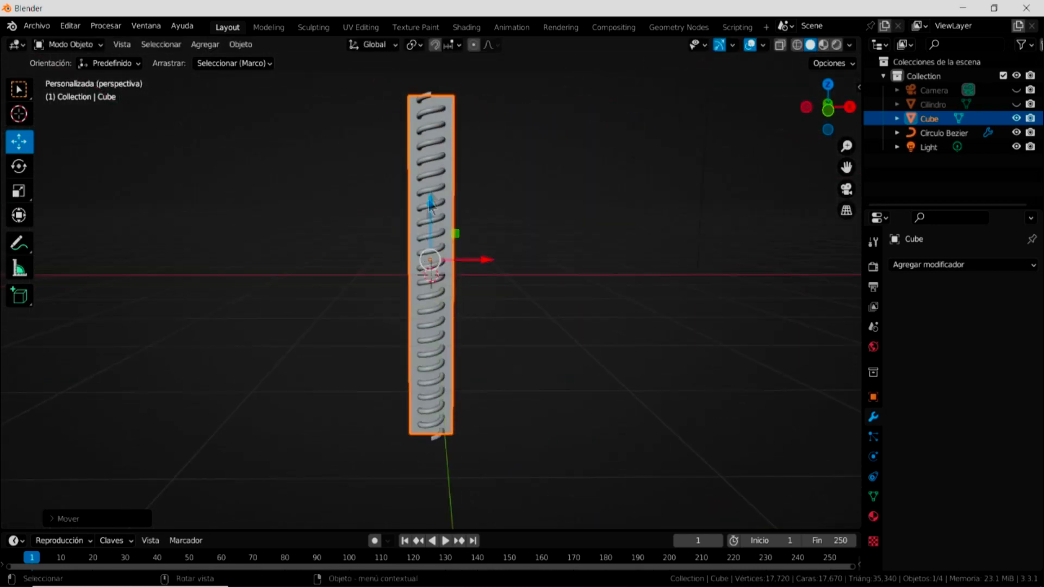
left_click(19, 193)
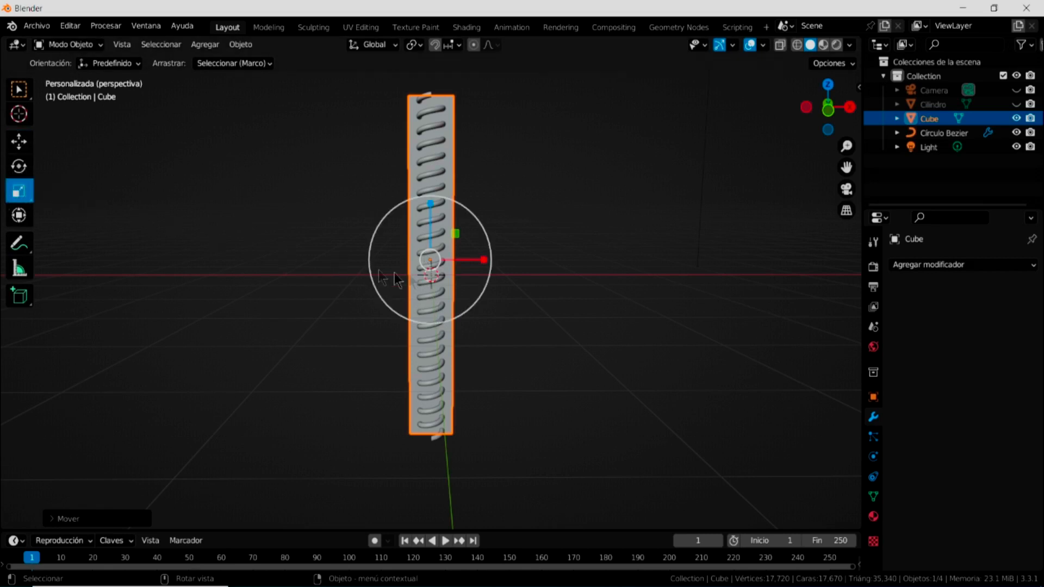
left_click_drag(484, 260, 451, 252)
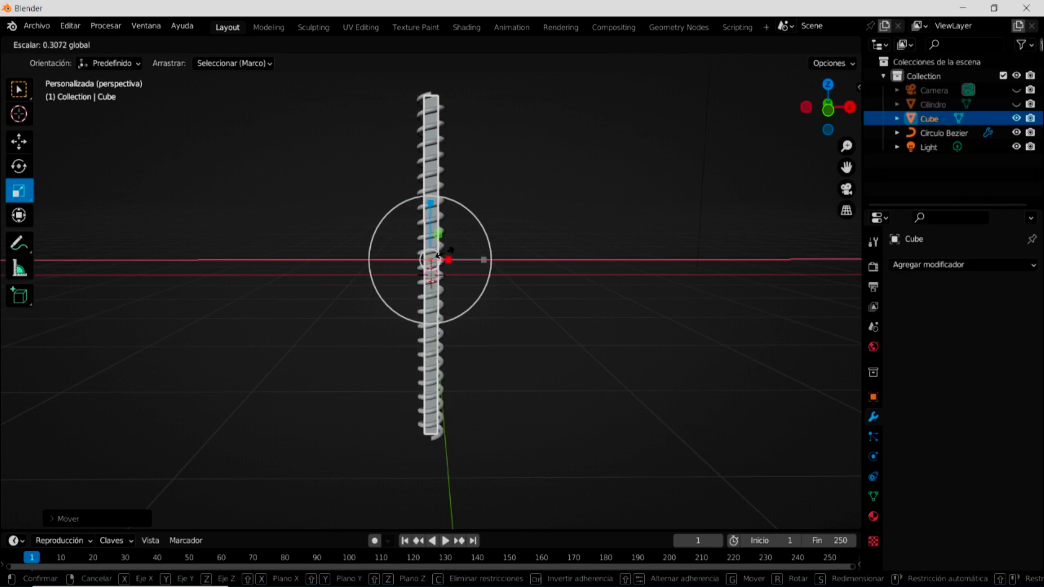
left_click_drag(451, 251, 449, 252)
middle_click_drag(596, 321, 440, 303)
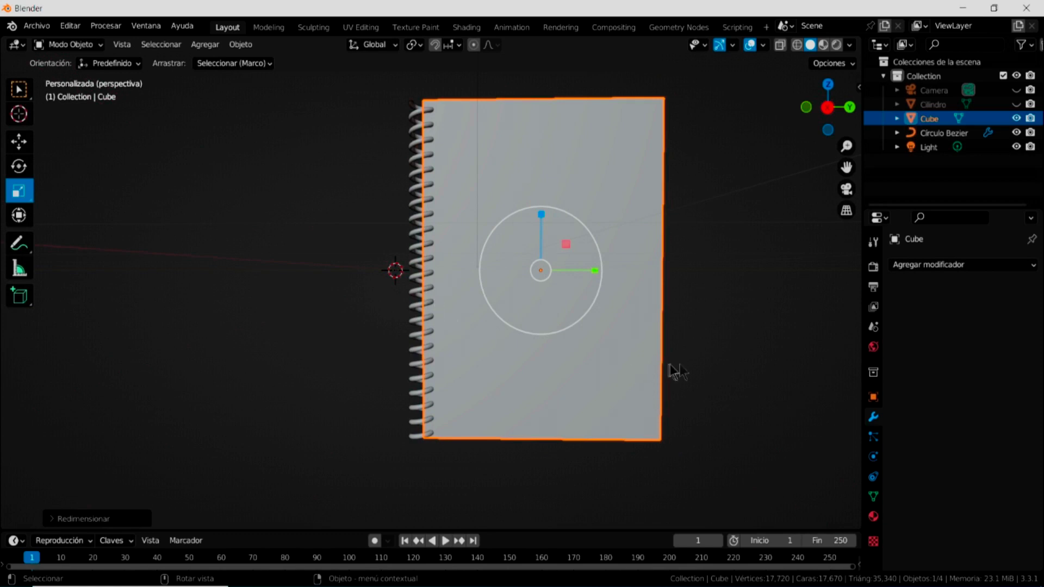
mouse_move(788, 340)
middle_mouse_down("shift")
mouse_move(596, 351)
mouse_move(659, 347)
middle_mouse_up("shift")
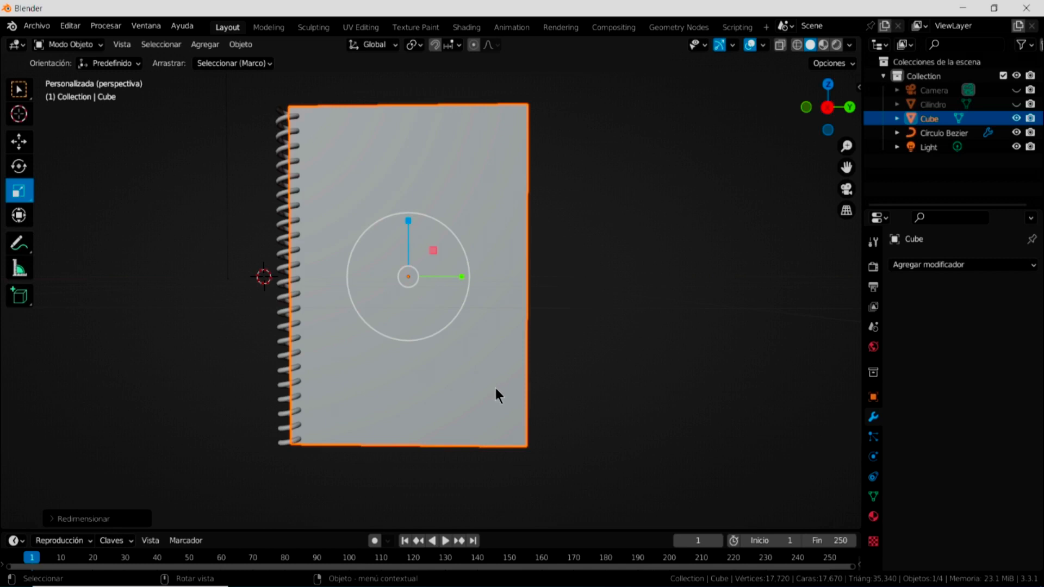
left_click(874, 517)
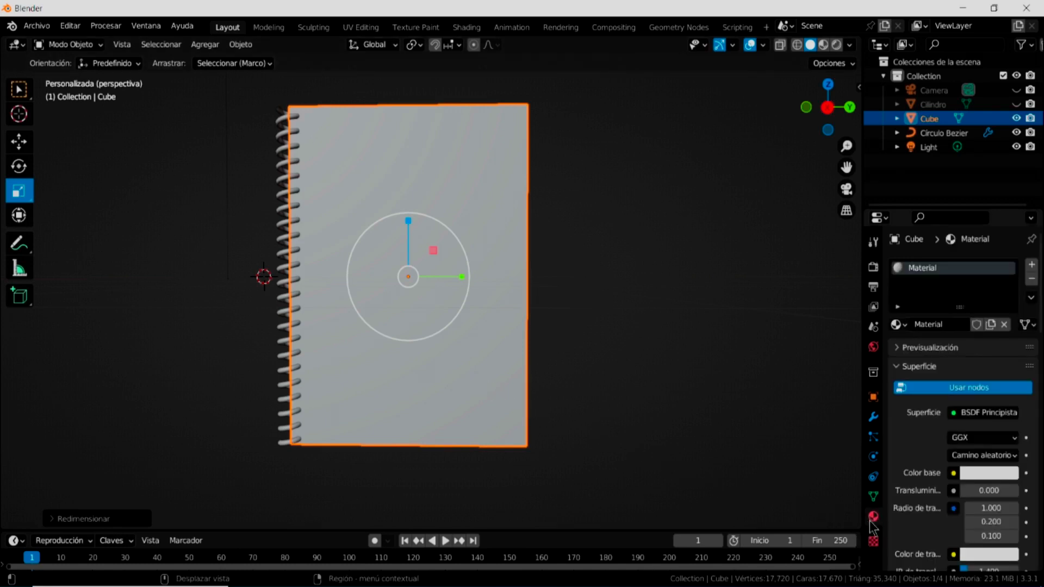
Step: Use Portada del cuaderno.png as the cover's Base Color image texture, shown in Material Preview
left_click(954, 474)
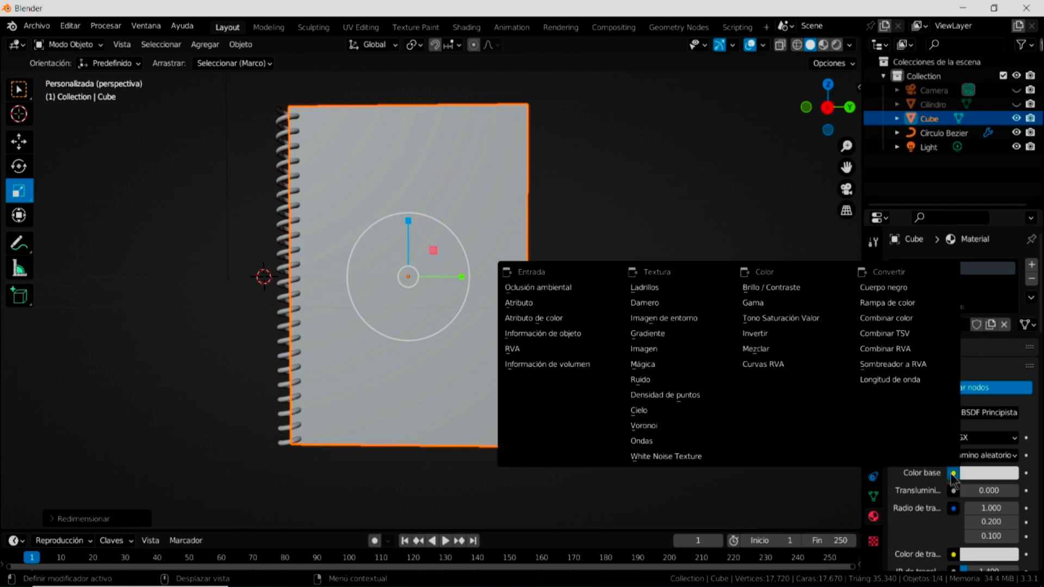
left_click(644, 349)
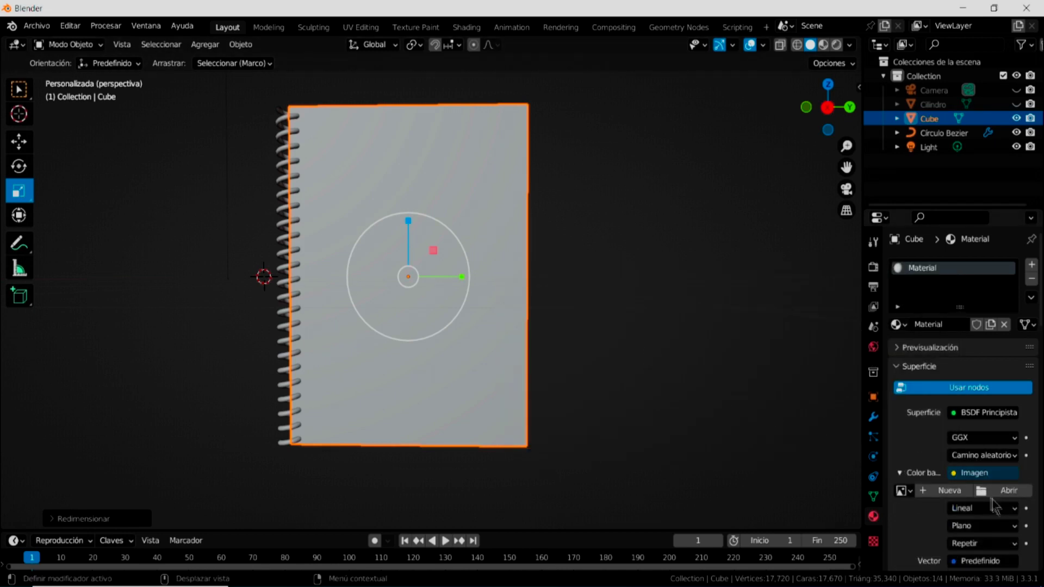
left_click(984, 492)
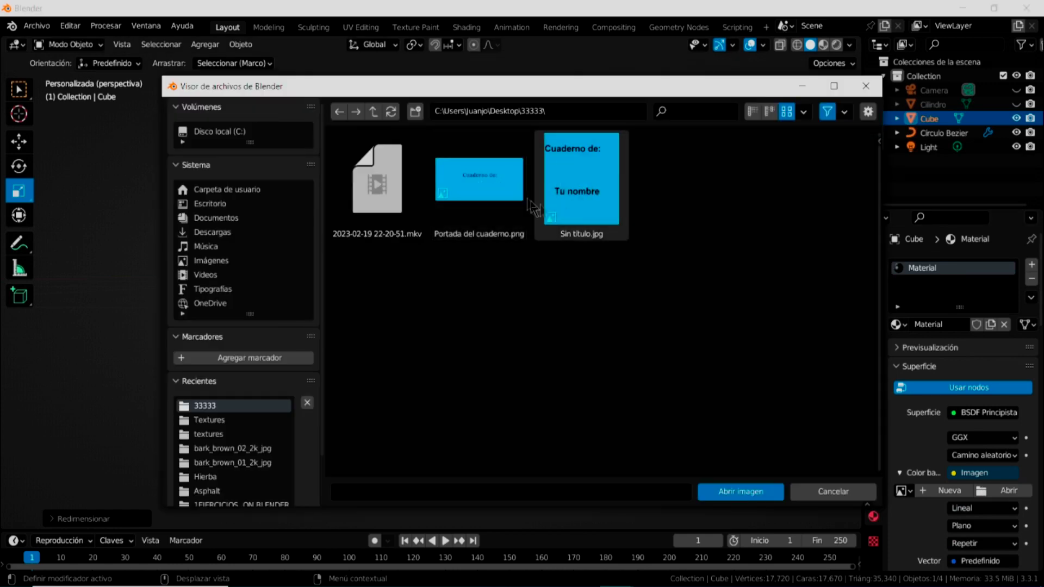
left_click(476, 183)
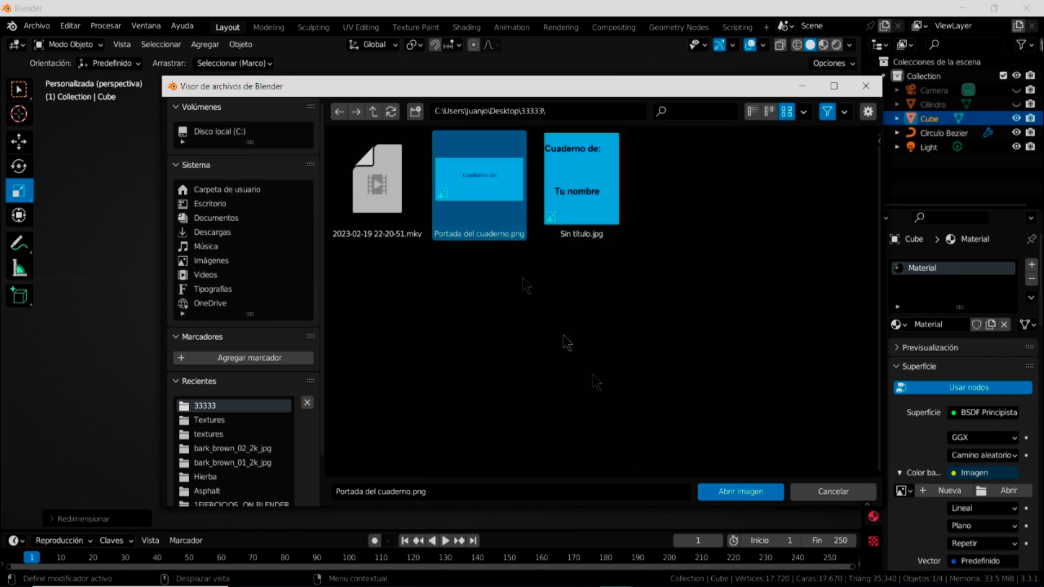
left_click(736, 492)
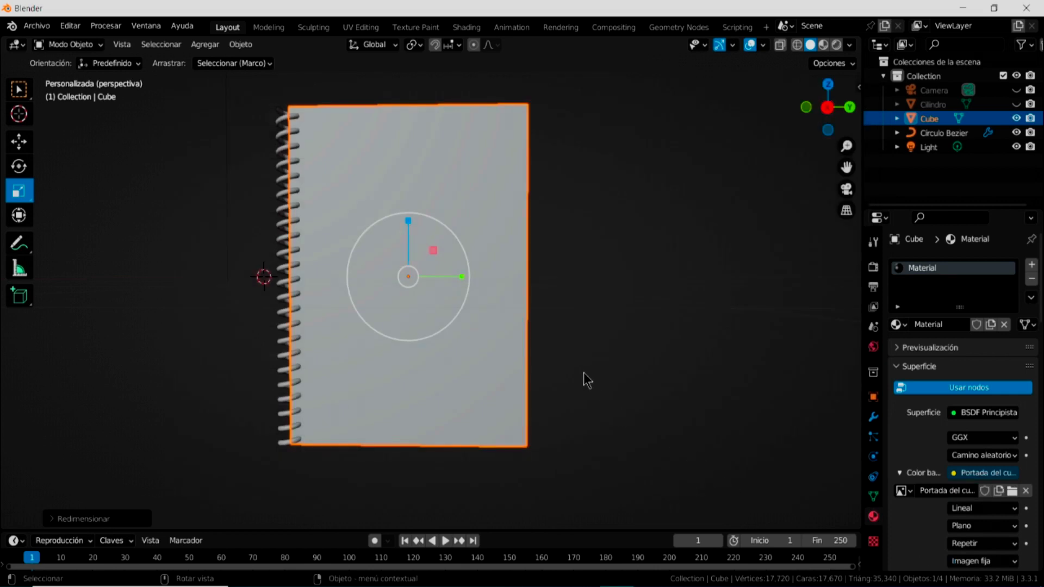
left_click(825, 46)
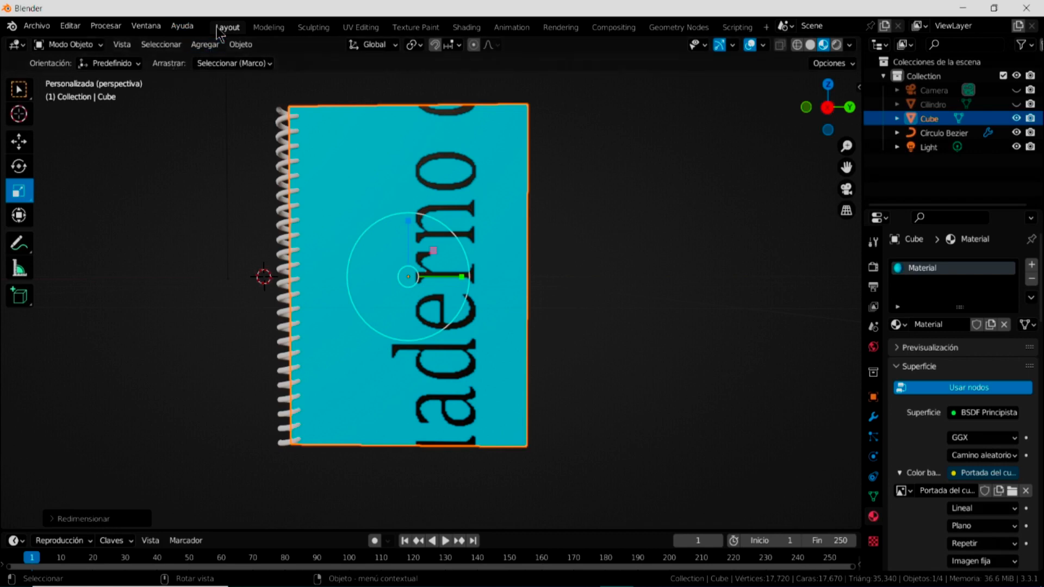
left_click(361, 27)
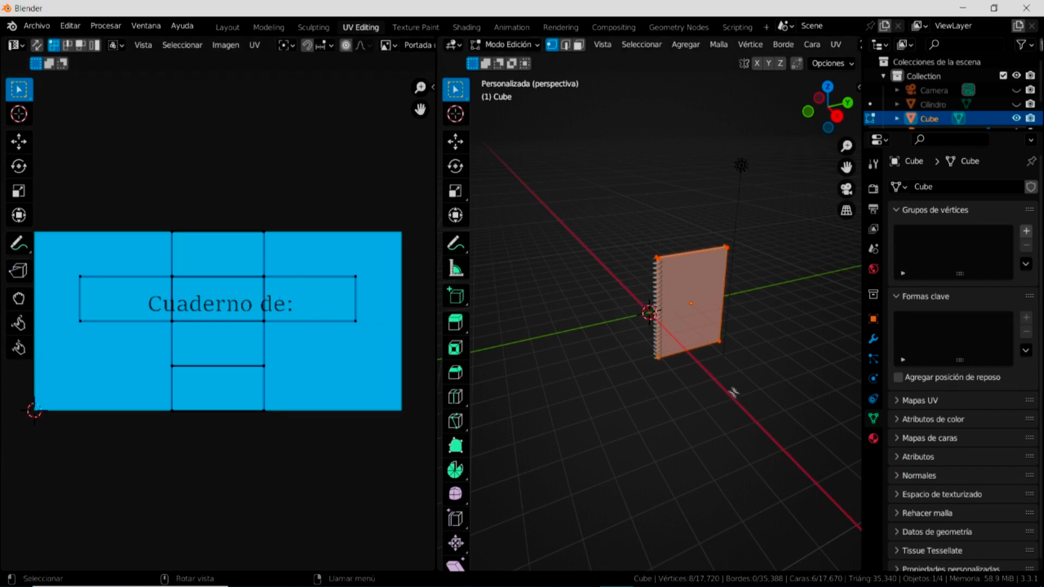
Step: Resize the UV and 3D editors, enable Material Preview, and box-select the central UV faces
left_click_drag(436, 296, 77, 294)
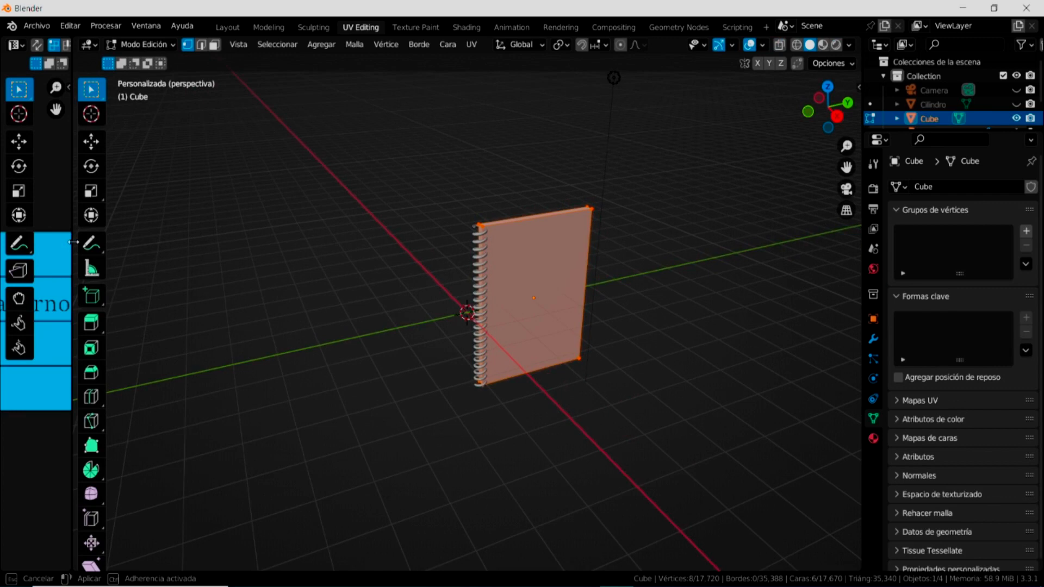
left_click(823, 46)
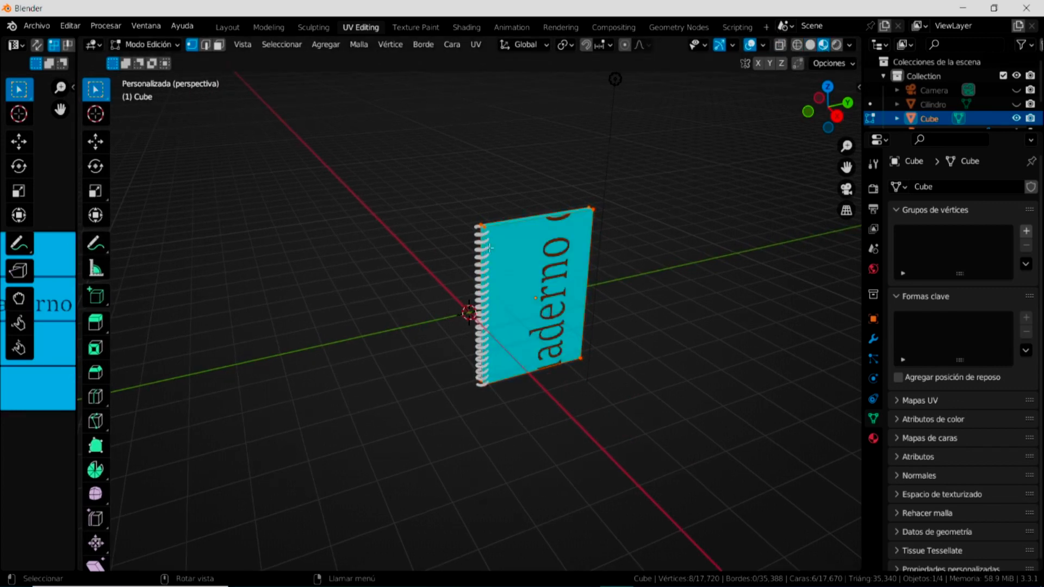
left_click_drag(76, 389, 447, 388)
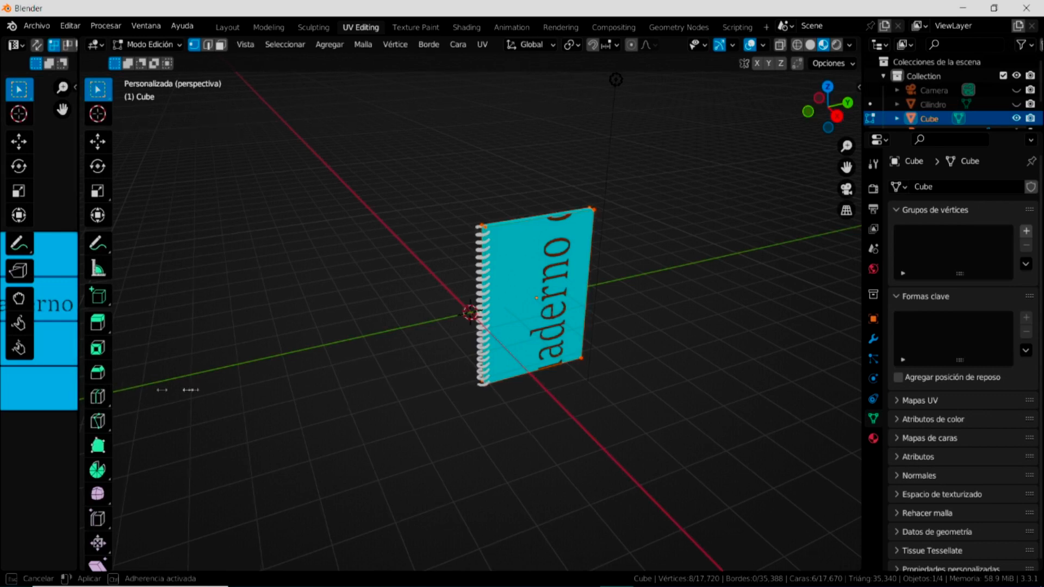
scroll(825, 356, "up", 4)
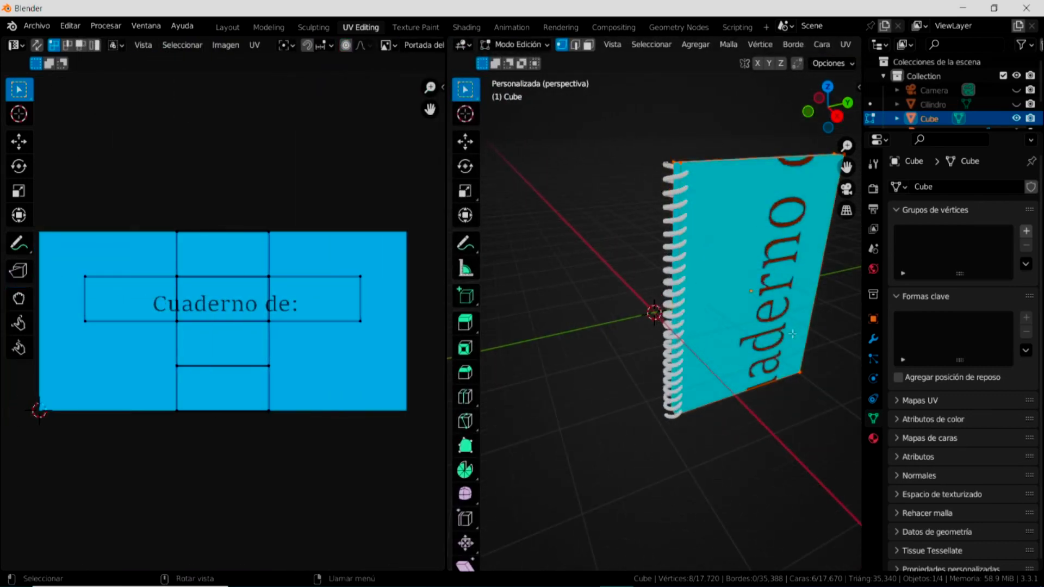
middle_click_drag(726, 325, 701, 326)
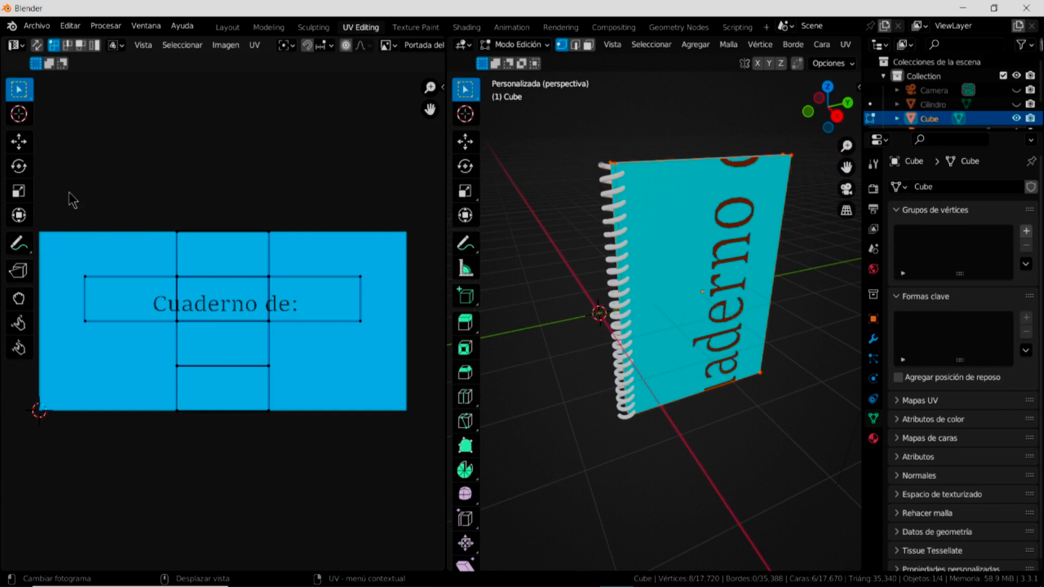
mouse_move(552, 310)
middle_mouse_down()
mouse_move(723, 391)
mouse_move(733, 365)
mouse_move(741, 403)
mouse_move(724, 289)
middle_mouse_up()
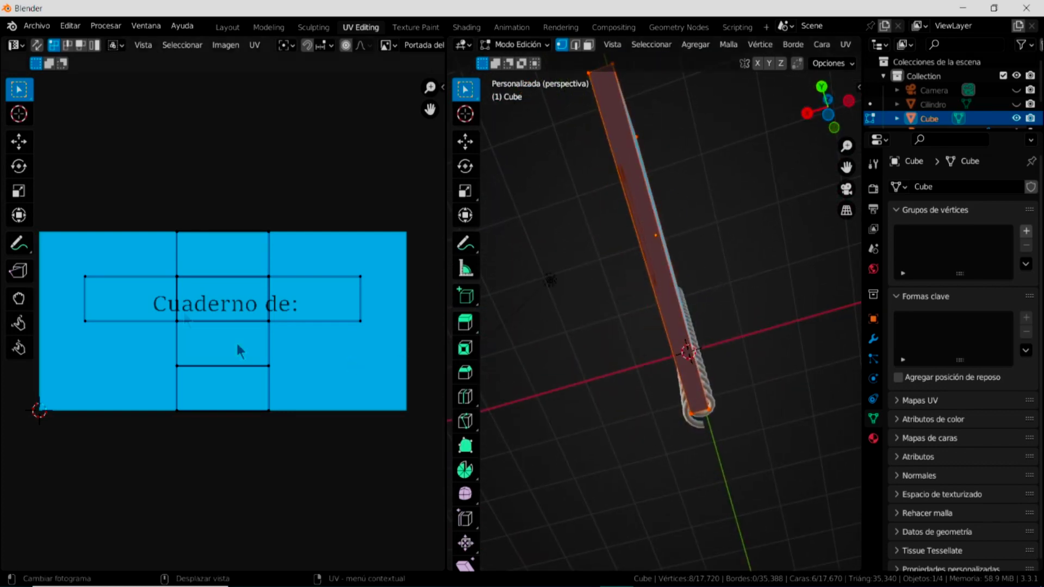
key("b")
left_click_drag(54, 171, 399, 467)
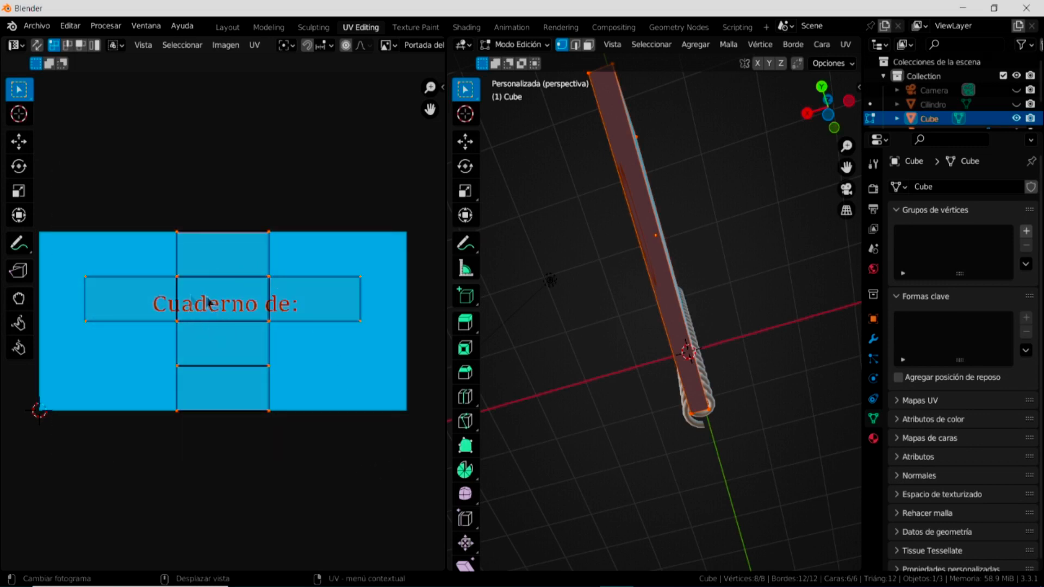
Step: Drag the selected UV faces right and up to reposition the 'Cuaderno de:' text on the cover
left_click(19, 142)
left_click_drag(222, 321, 255, 326)
middle_click_drag(544, 353, 612, 376)
mouse_move(253, 319)
left_mouse_down()
mouse_move(253, 249)
mouse_move(235, 319)
left_mouse_up()
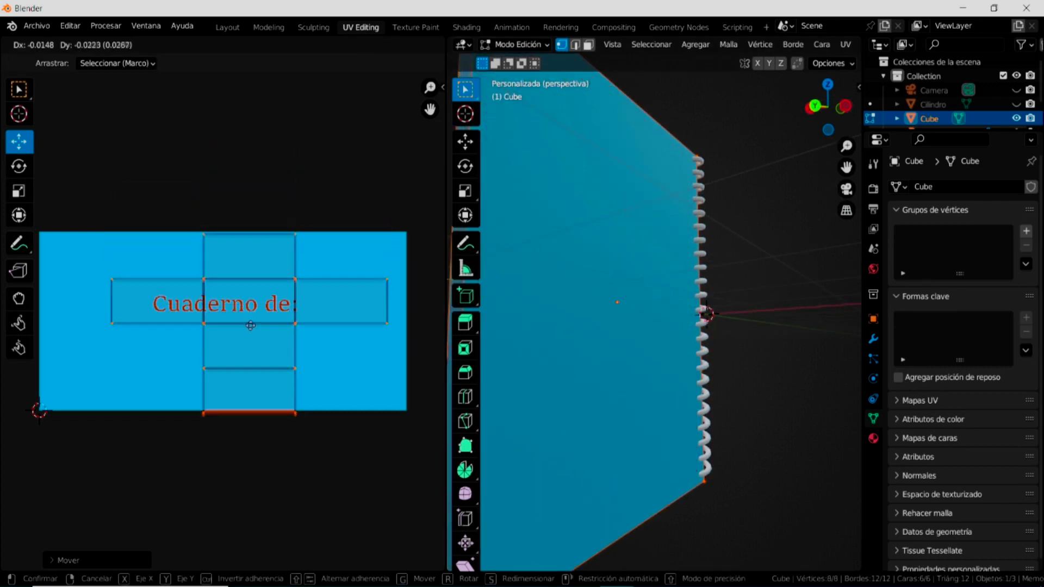
left_click_drag(234, 319, 235, 323)
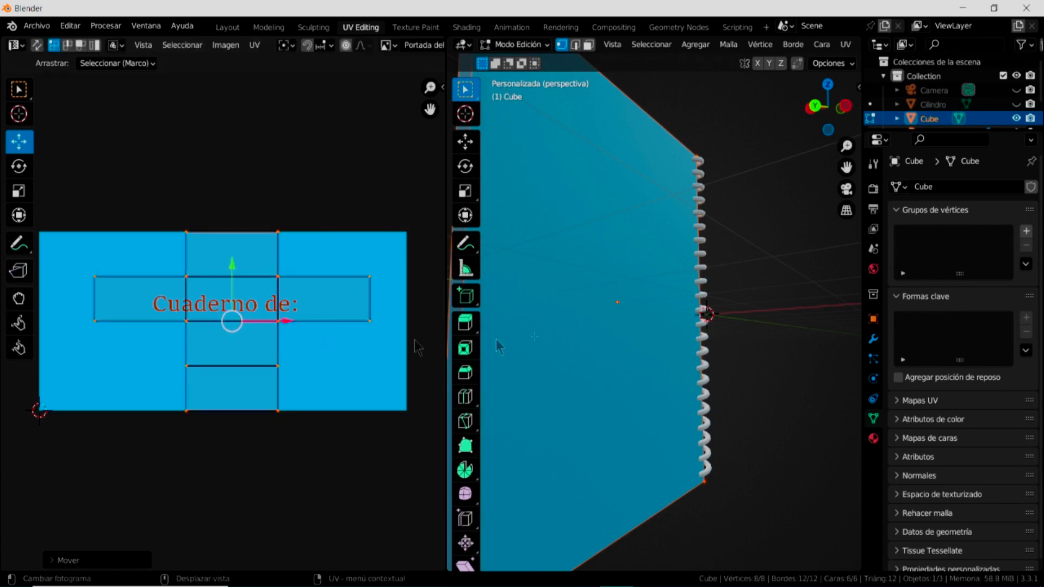
middle_click_drag(554, 336, 630, 383)
scroll(631, 383, "down", 1)
scroll(671, 384, "down", 4)
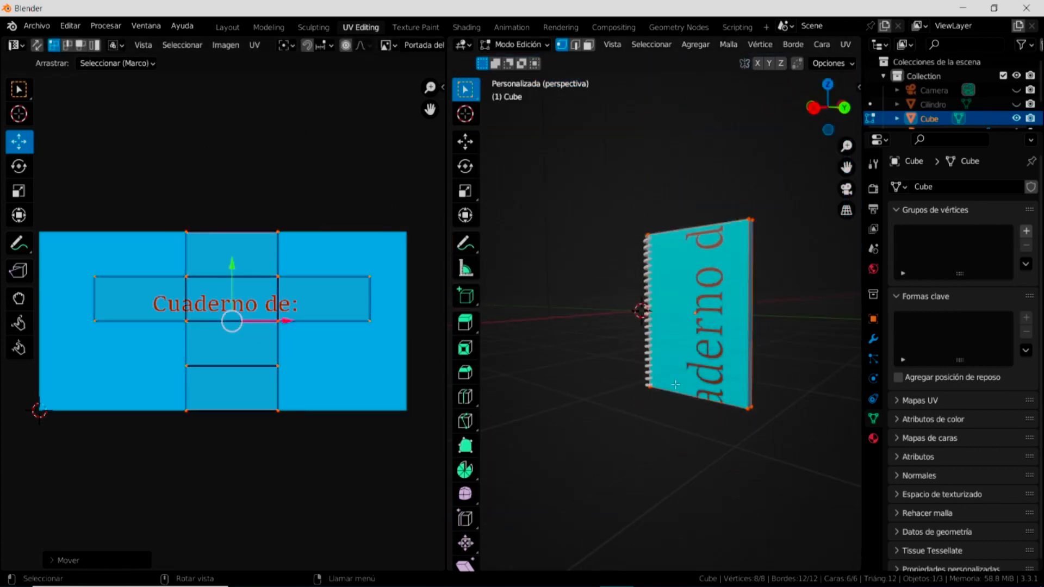
middle_click_drag(679, 380, 626, 379, "shift")
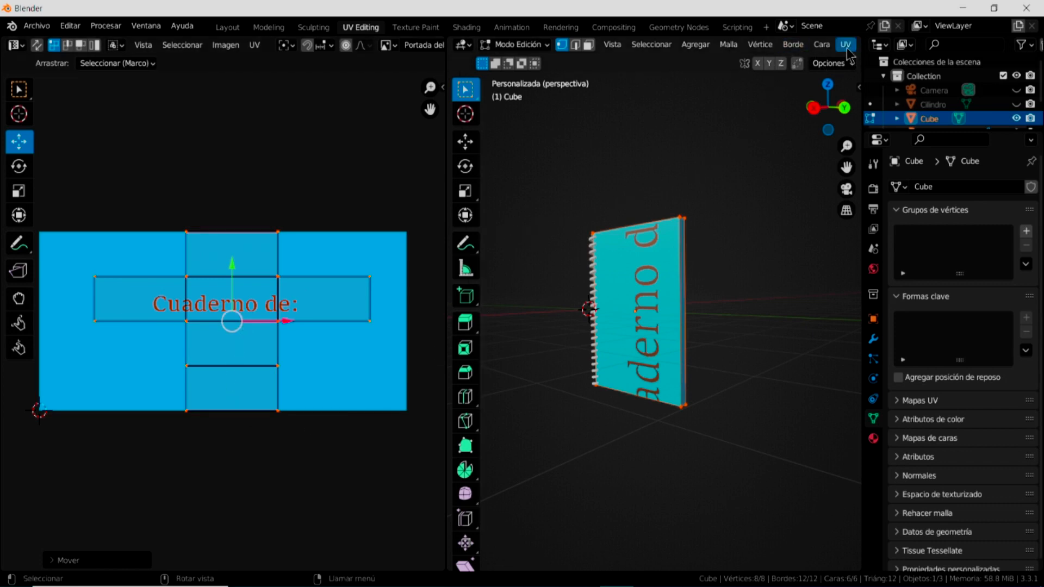
Step: Re-unwrap the notebook with Smart UV Project, raising the island margin, then shift the islands upward
left_click_drag(445, 265, 395, 266)
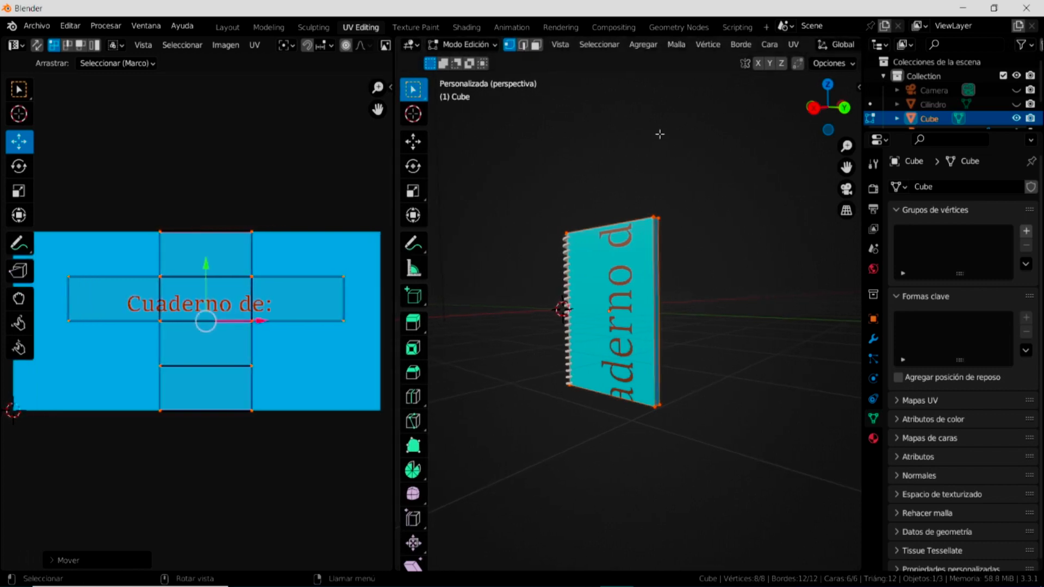
left_click(797, 49)
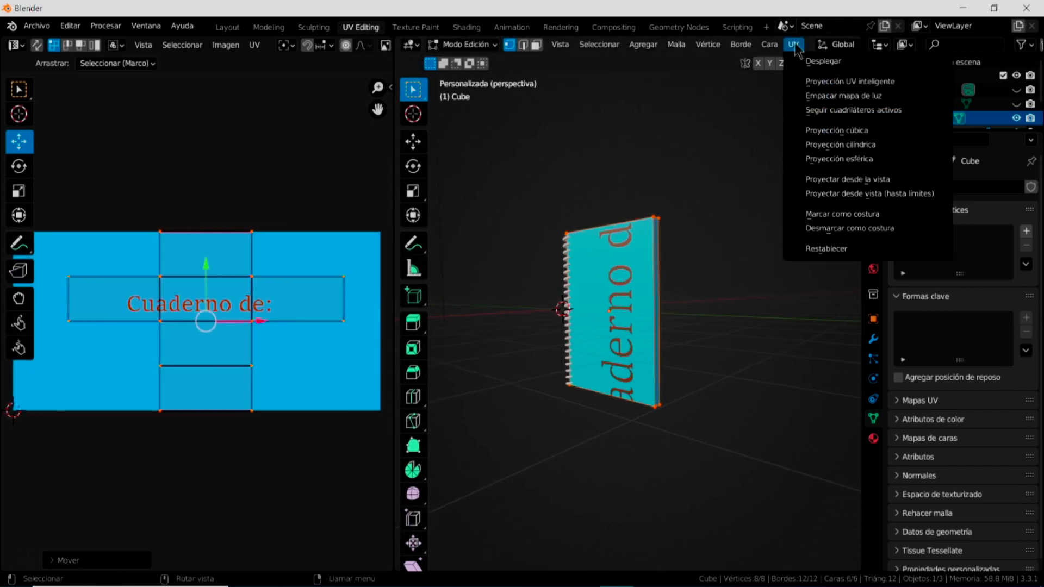
left_click(828, 84)
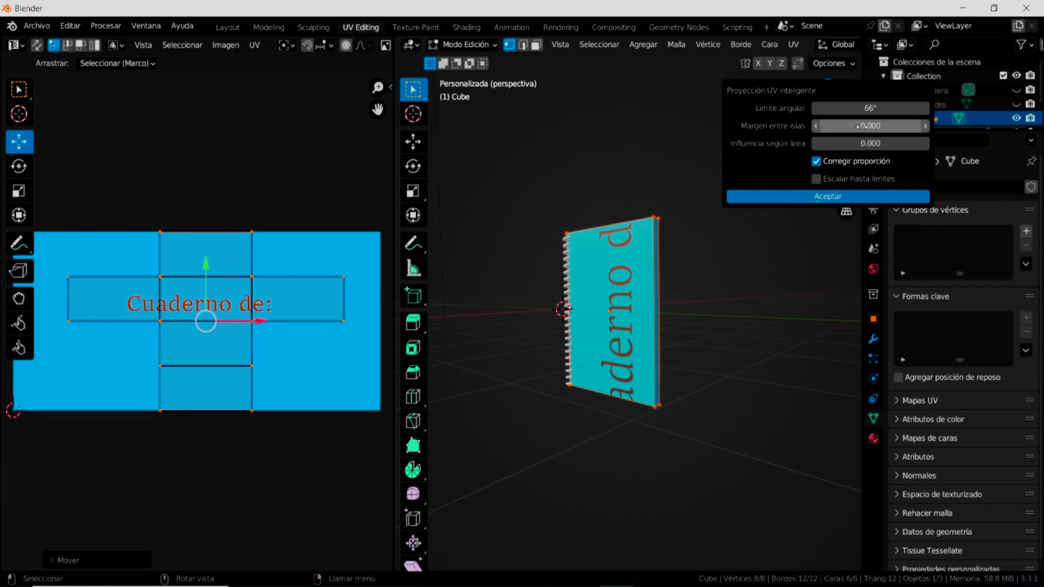
left_click_drag(859, 126, 875, 126)
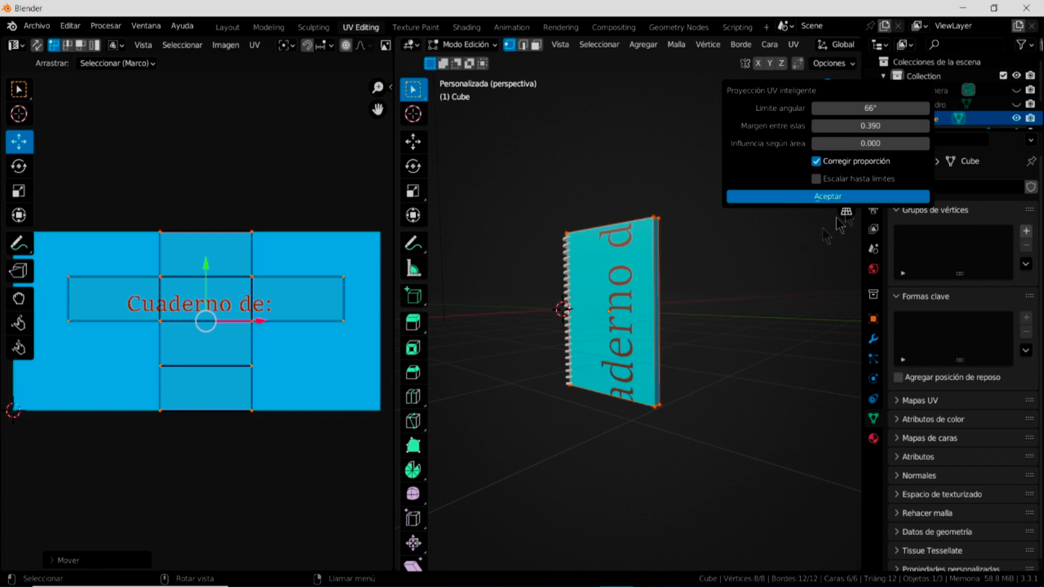
left_click(810, 197)
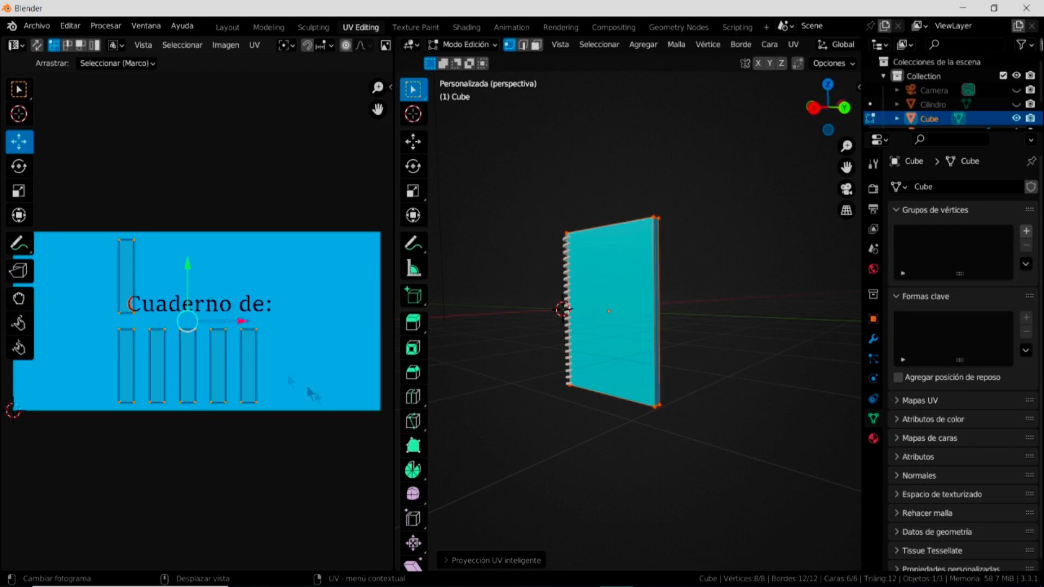
left_click_drag(188, 321, 194, 256)
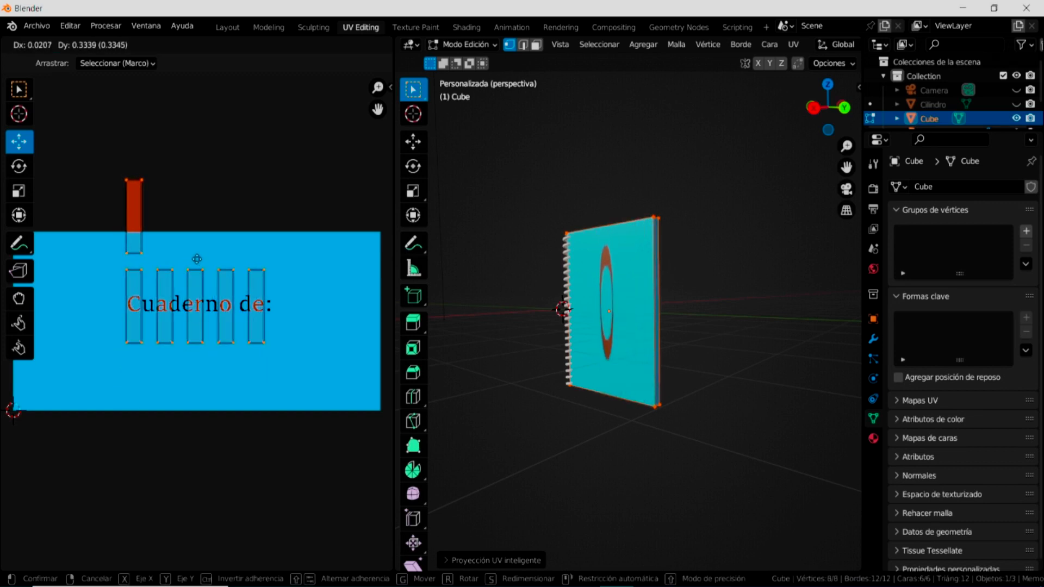
Step: Rearrange the UV strips, placing the bottom-right strip just right of the 'de:' cover text
left_click_drag(194, 256, 197, 259)
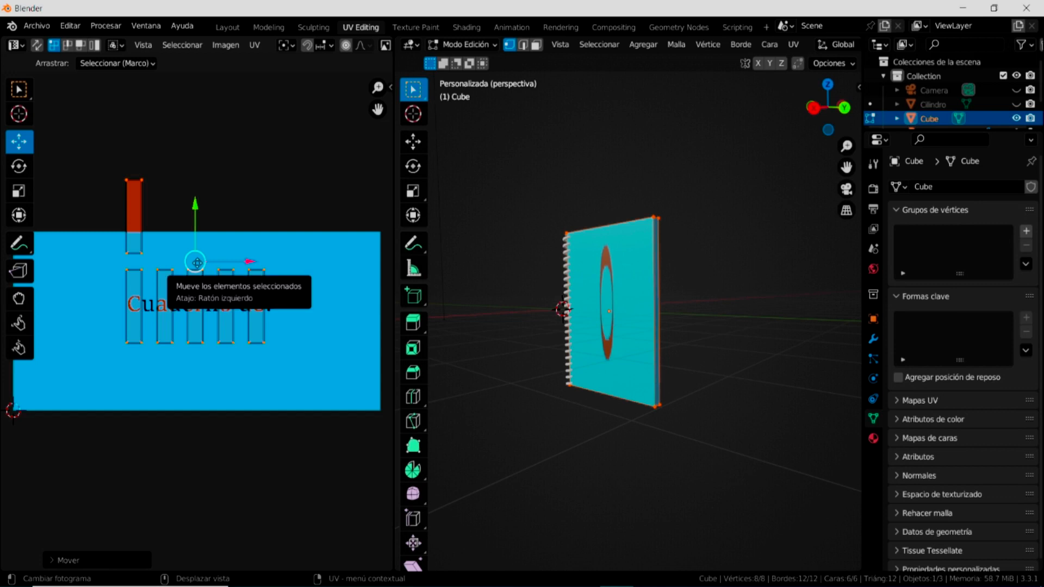
left_click_drag(196, 262, 199, 321)
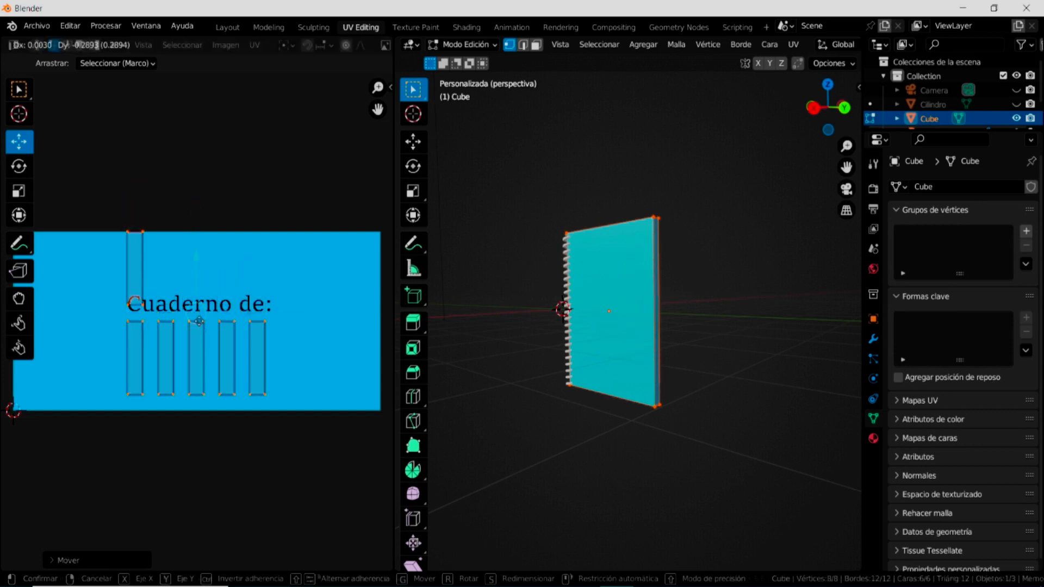
left_click(265, 180)
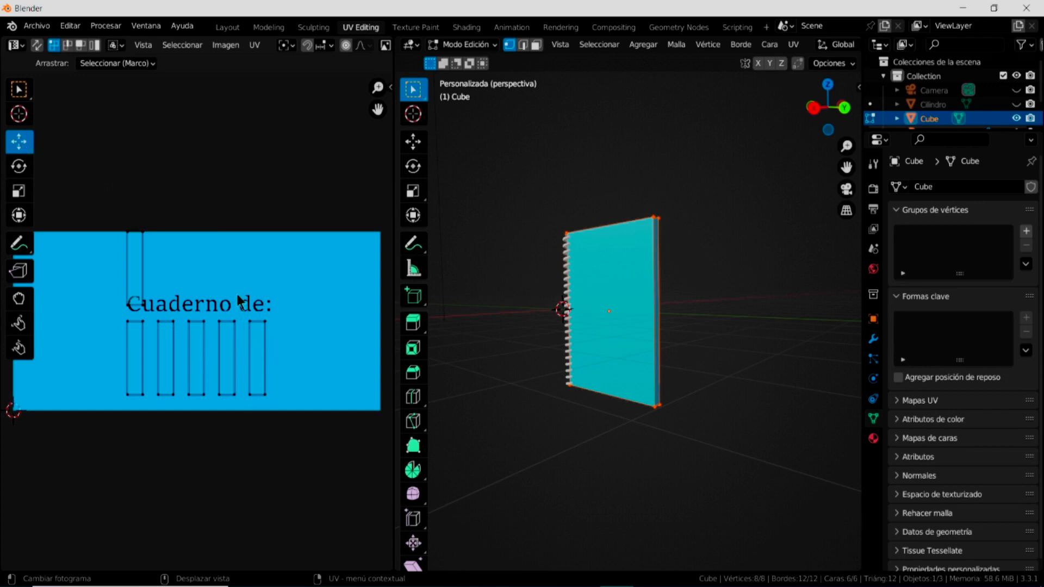
mouse_move(243, 303)
left_mouse_down()
mouse_move(254, 387)
mouse_move(281, 416)
left_mouse_up()
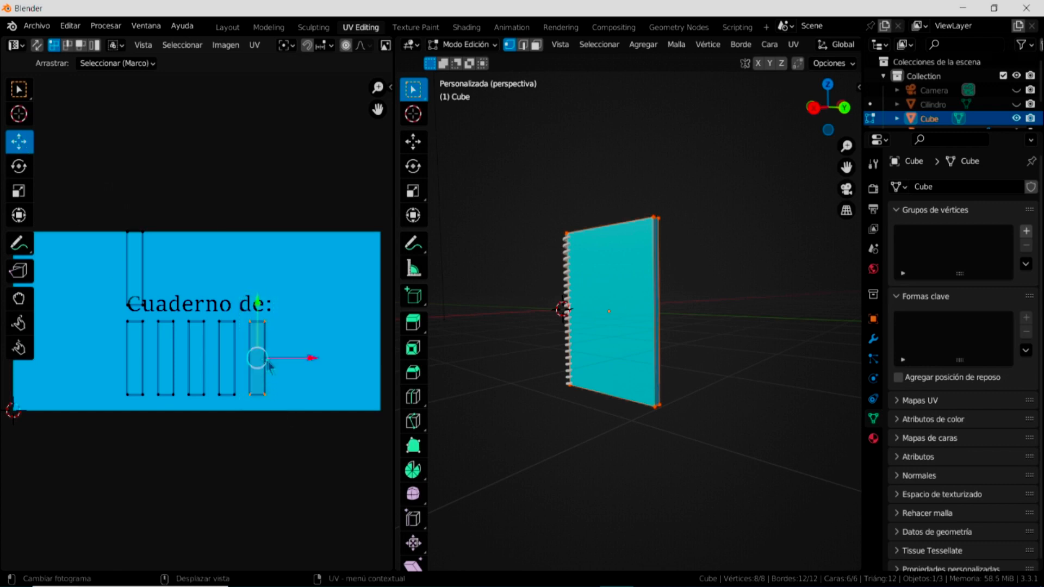
mouse_move(263, 356)
left_mouse_down()
mouse_move(293, 374)
mouse_move(366, 261)
left_mouse_up()
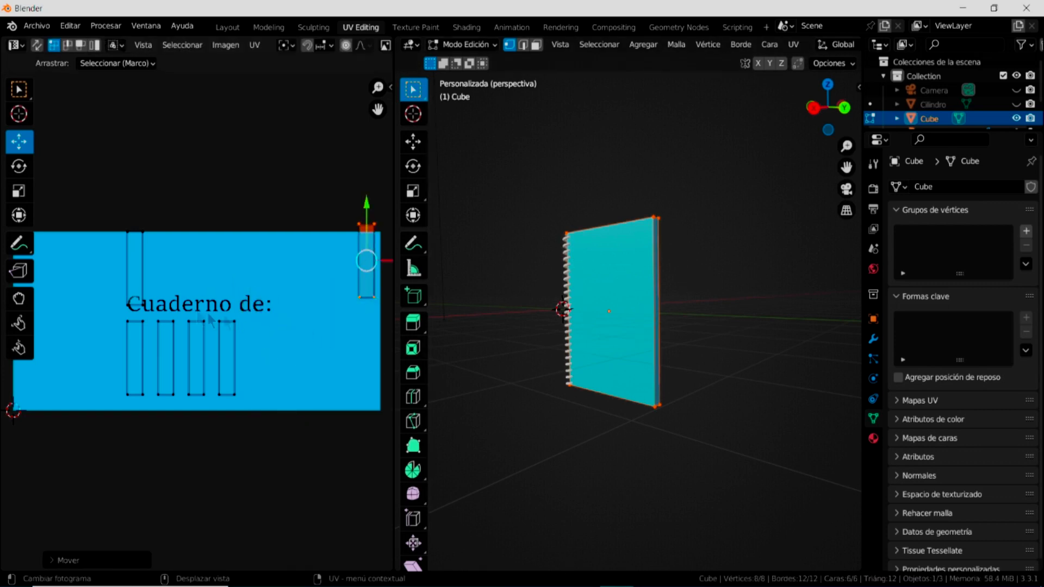
left_click(226, 358)
mouse_move(227, 357)
left_mouse_down()
mouse_move(253, 309)
mouse_move(282, 329)
left_mouse_up()
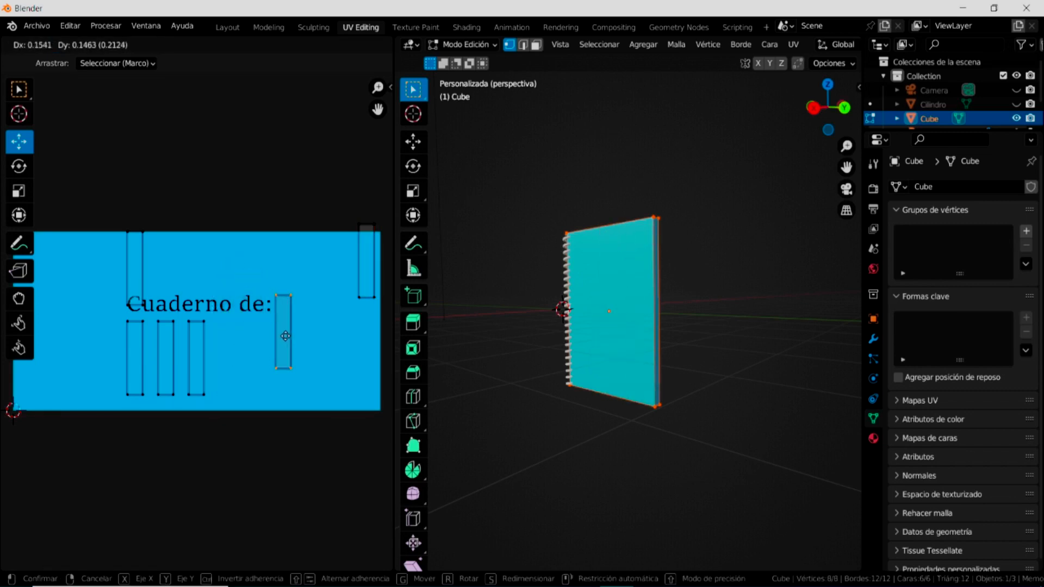
left_click_drag(282, 328, 285, 345)
Step: Slide the four left strips to the image edge and move the small island onto 'Cuaderno'
left_click_drag(228, 232, 93, 457)
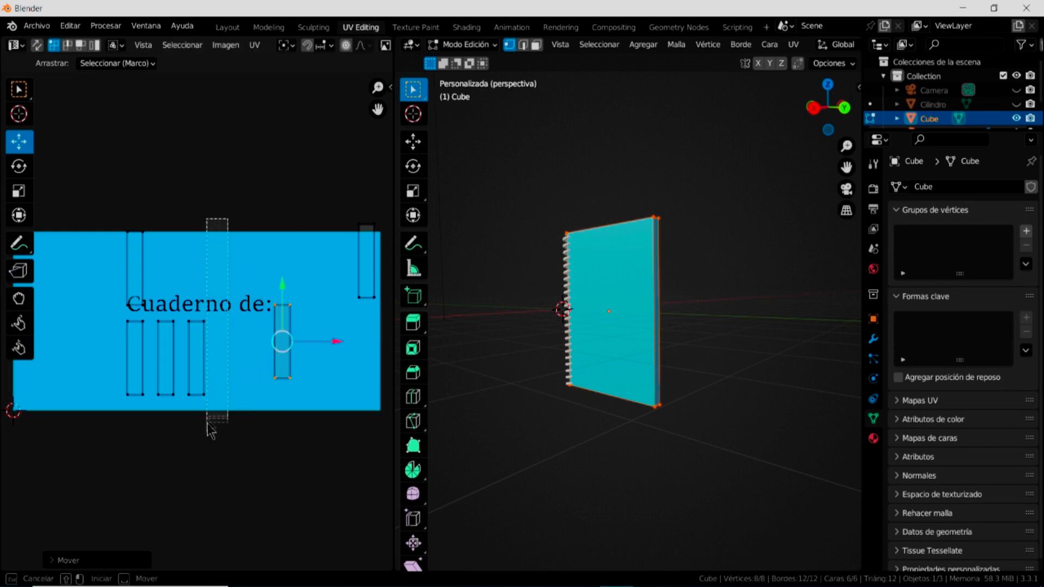
left_click_drag(218, 312, 99, 312)
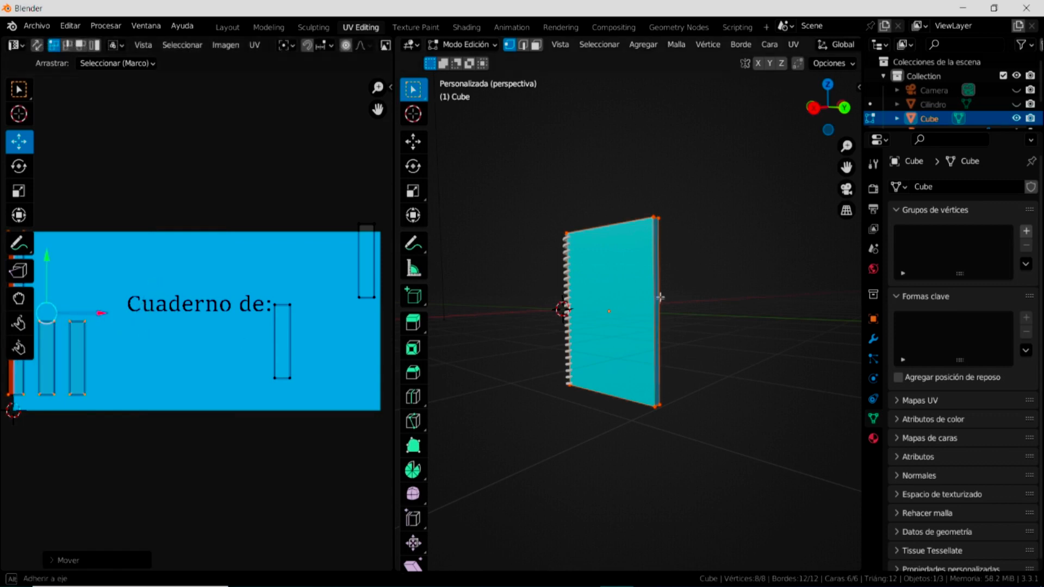
mouse_move(659, 296)
middle_mouse_down()
mouse_move(534, 321)
mouse_move(739, 331)
middle_mouse_up()
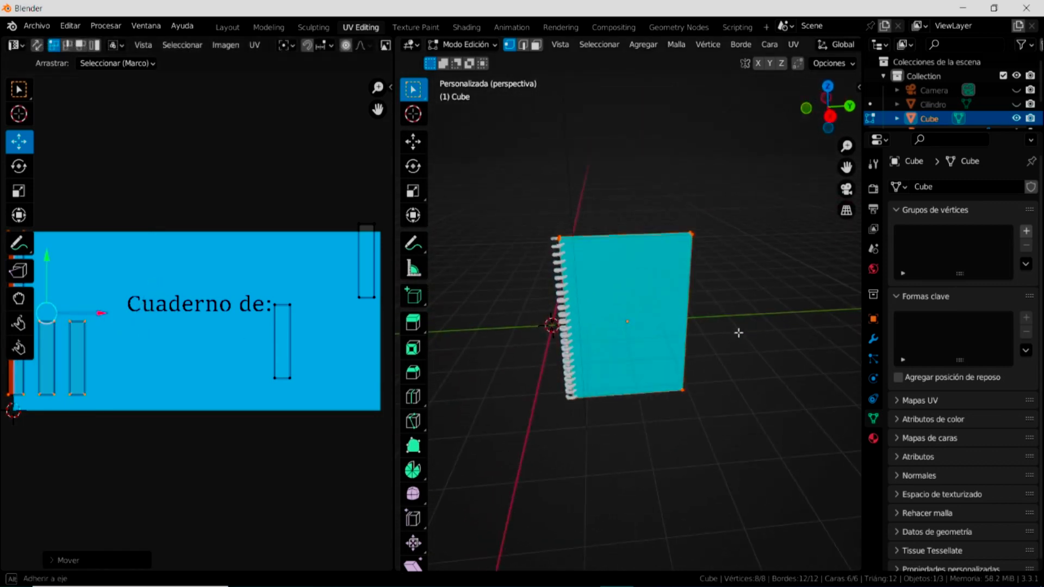
left_click_drag(259, 275, 294, 409)
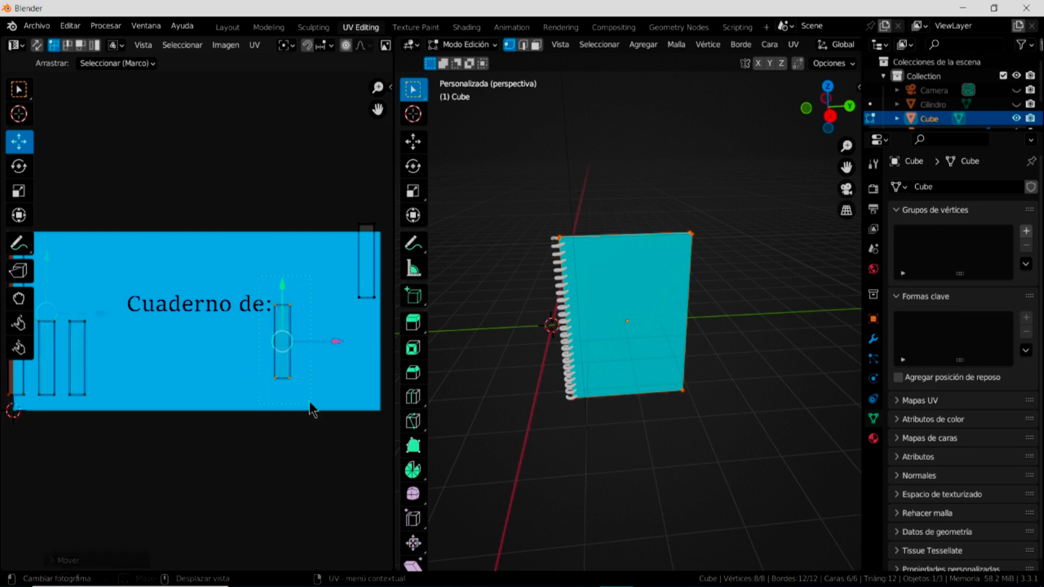
left_click_drag(284, 343, 129, 297)
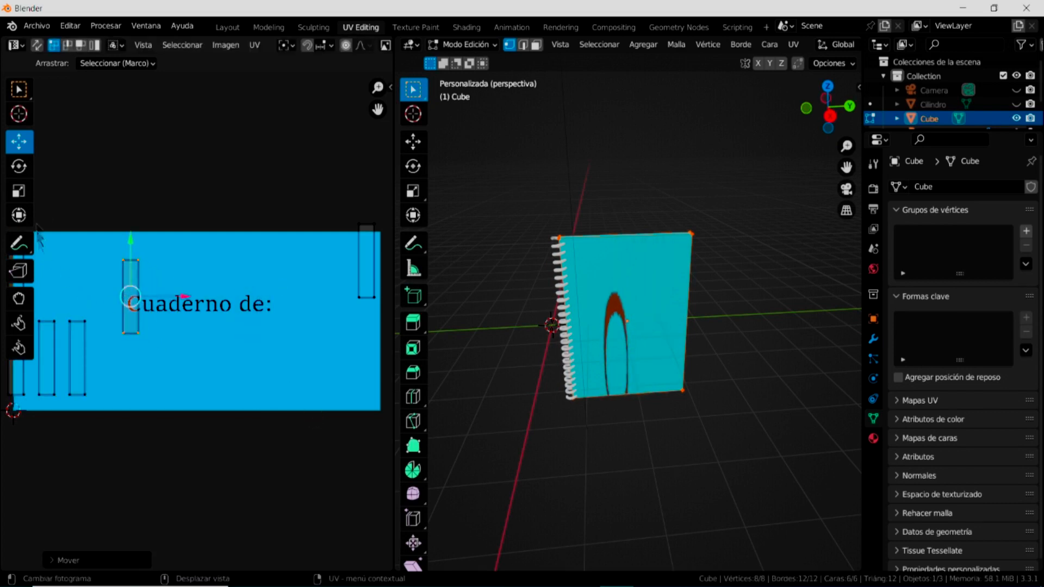
Step: Scale, shift and rotate the cover UV island so the 'Cuaderno de:' text runs horizontally
left_click(20, 194)
left_click_drag(186, 295, 2, 314)
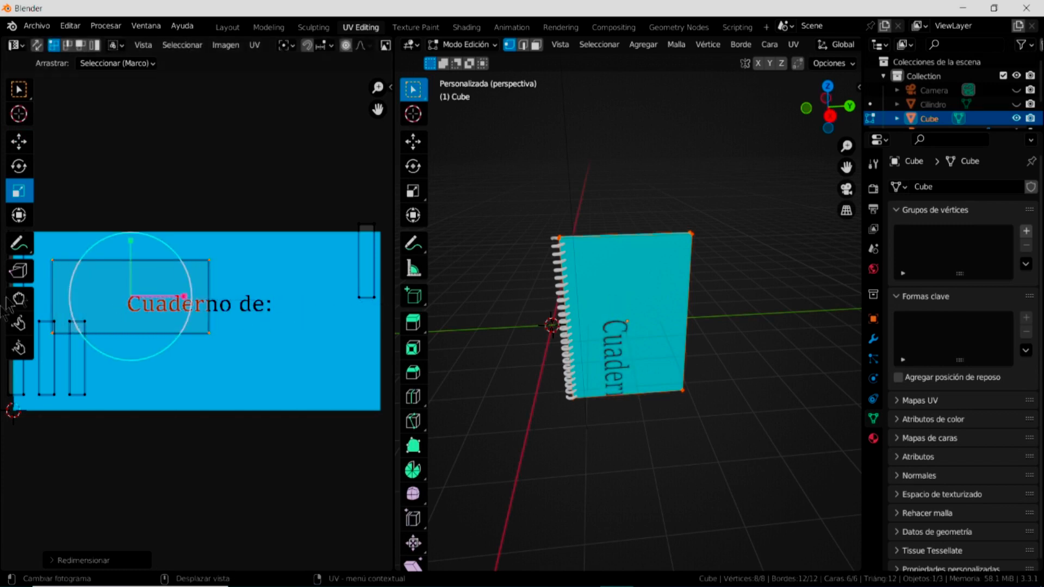
left_click(19, 142)
left_click_drag(130, 299, 207, 308)
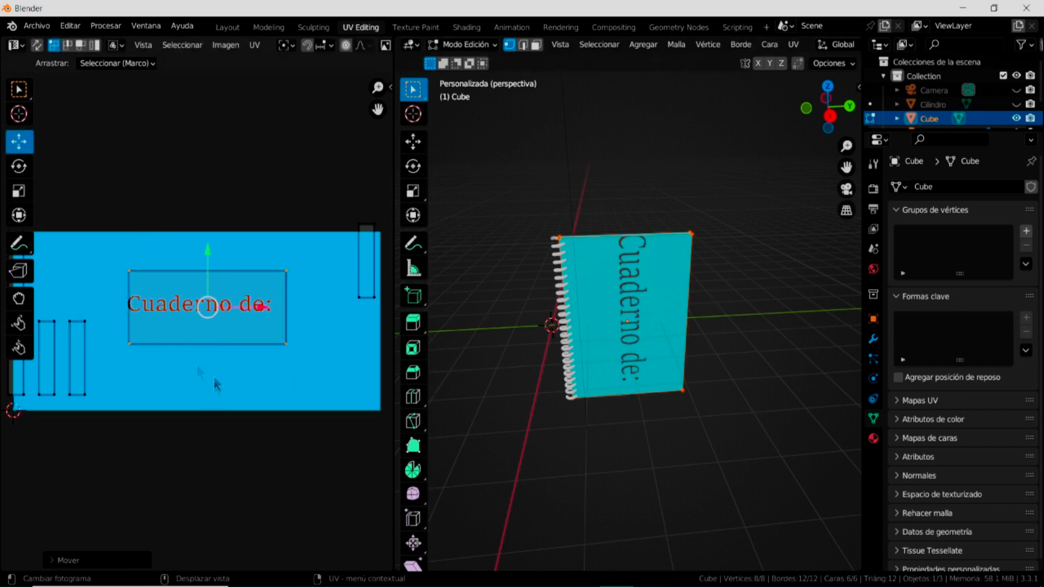
left_click(23, 169)
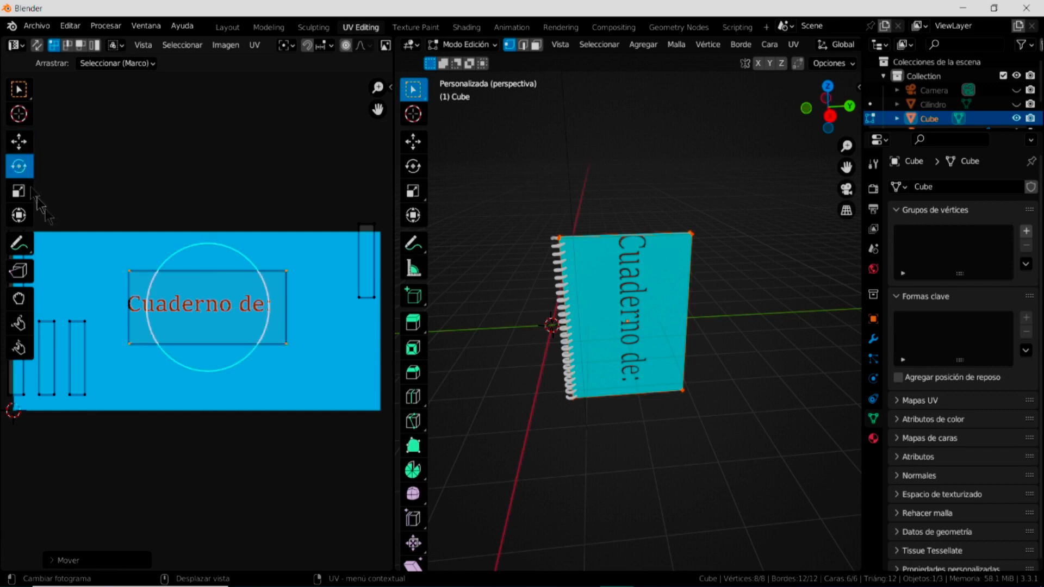
mouse_move(225, 370)
left_mouse_down()
mouse_move(252, 359)
mouse_move(162, 324)
left_mouse_up()
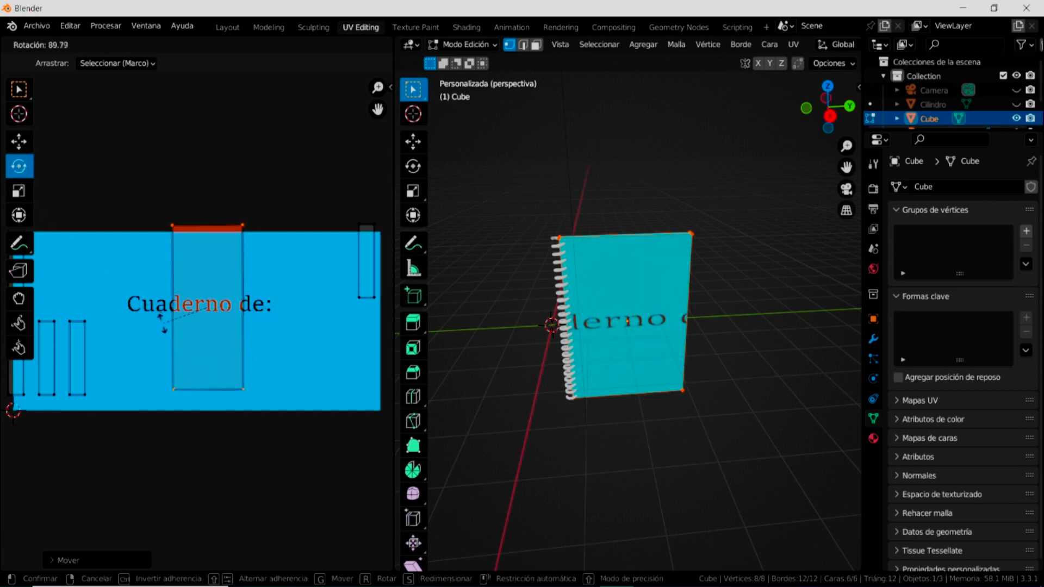
left_click_drag(162, 324, 162, 324)
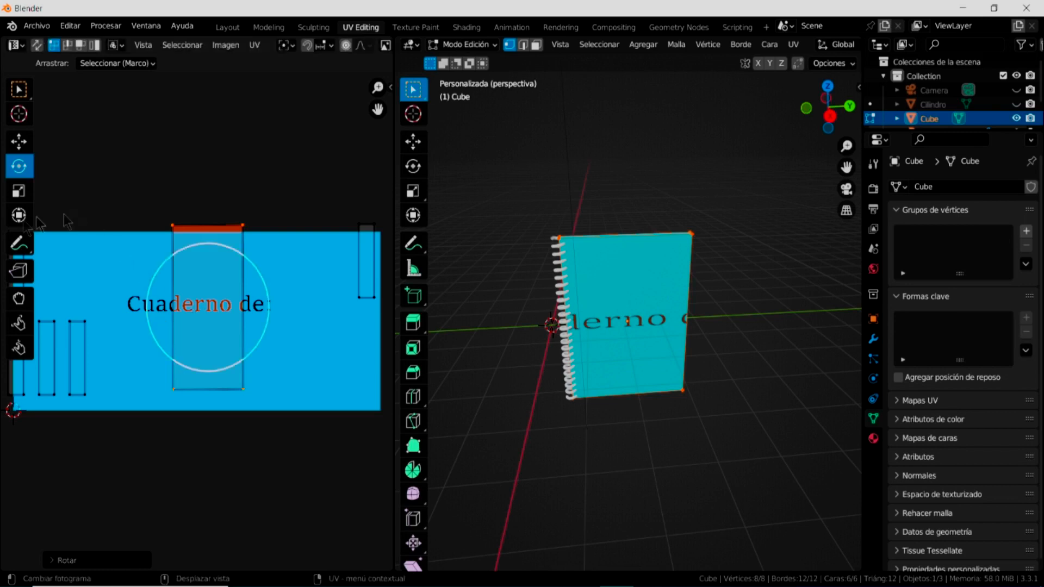
Step: Widen and stretch the island over the whole text, lower it near the cover top, and return to Layout
left_click(19, 191)
left_click_drag(262, 308, 370, 317)
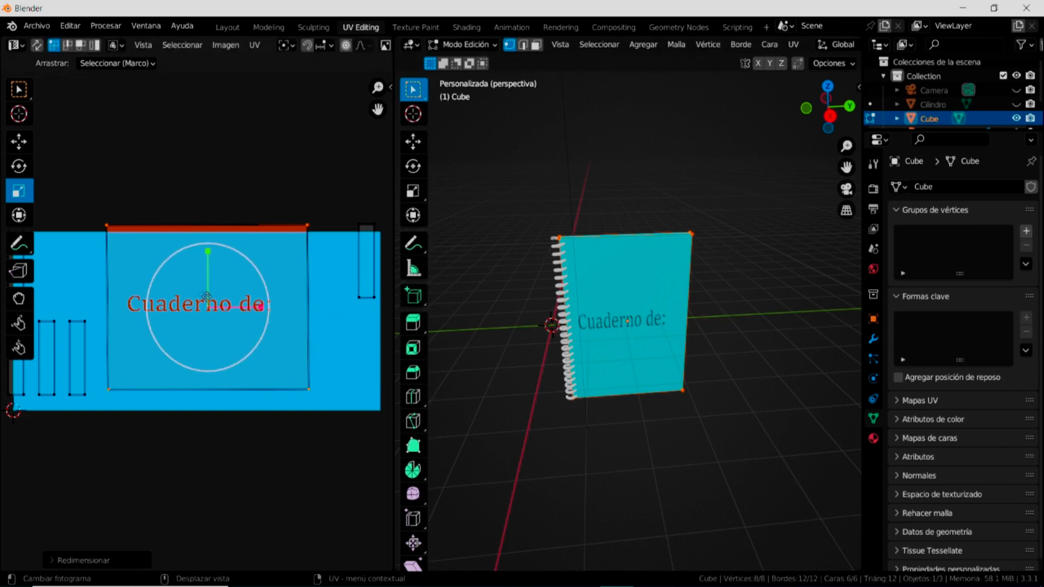
left_click_drag(207, 251, 208, 302)
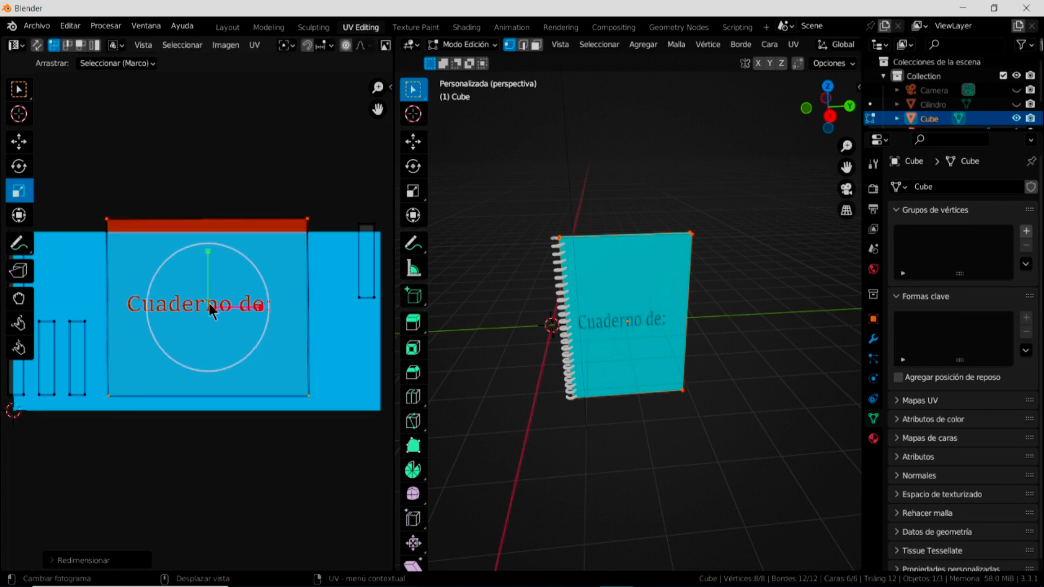
left_click(18, 141)
left_click_drag(207, 306, 196, 354)
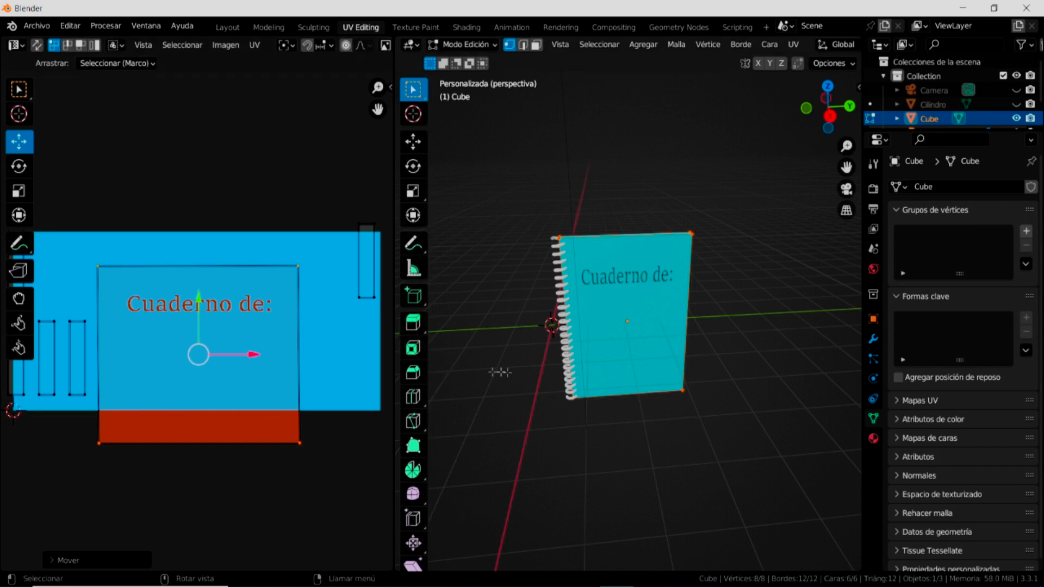
left_click(227, 27)
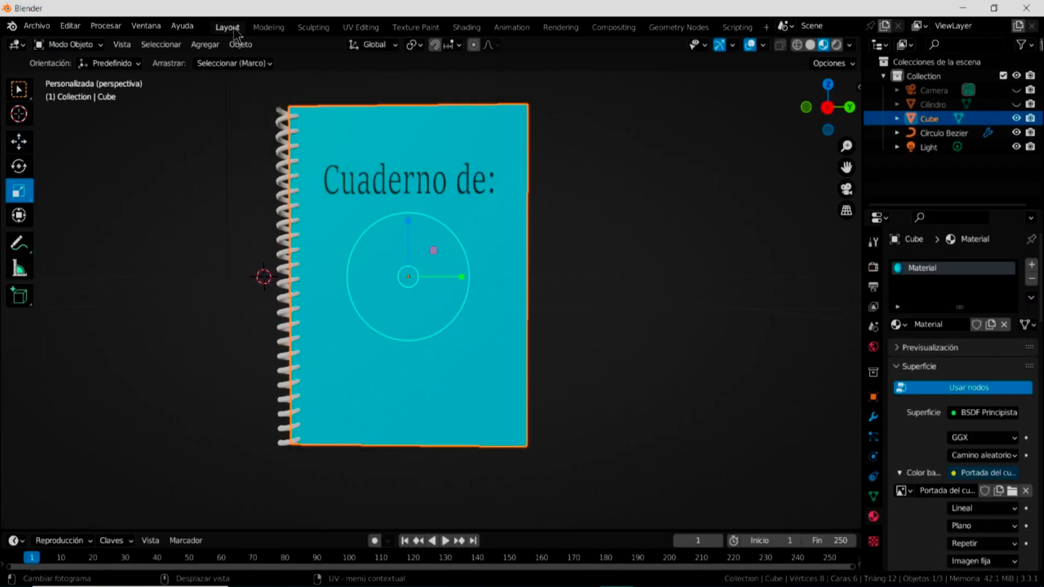
Step: Select the Bezier spiral coil and browse its existing materials, which list only 'Material'
left_click(590, 343)
mouse_move(367, 266)
middle_mouse_down()
mouse_move(488, 364)
mouse_move(492, 324)
mouse_move(360, 231)
middle_mouse_up()
mouse_move(380, 302)
middle_mouse_down()
mouse_move(415, 384)
mouse_move(533, 349)
mouse_move(417, 345)
mouse_move(389, 297)
middle_mouse_up()
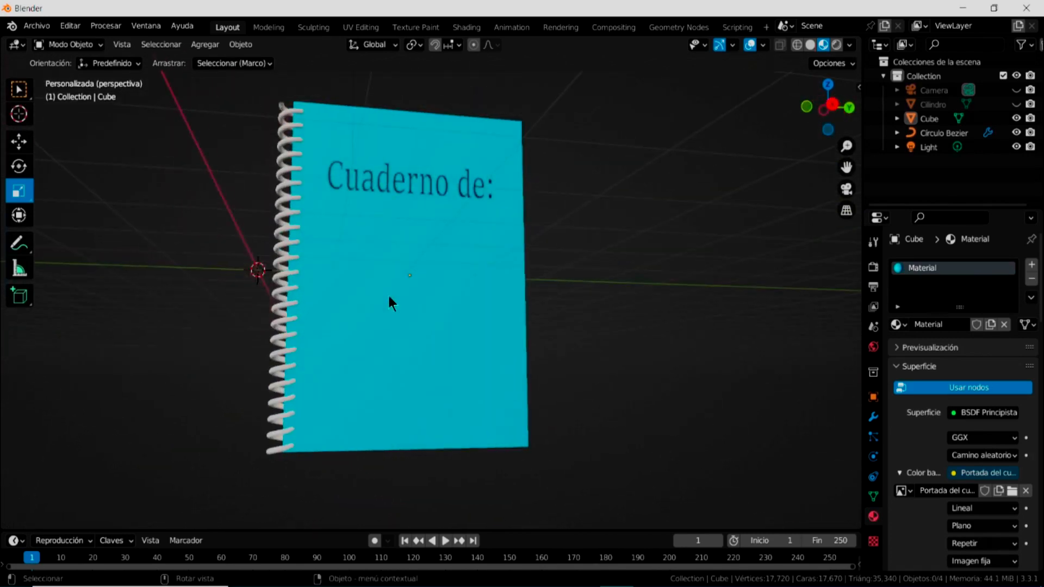
left_click(279, 304)
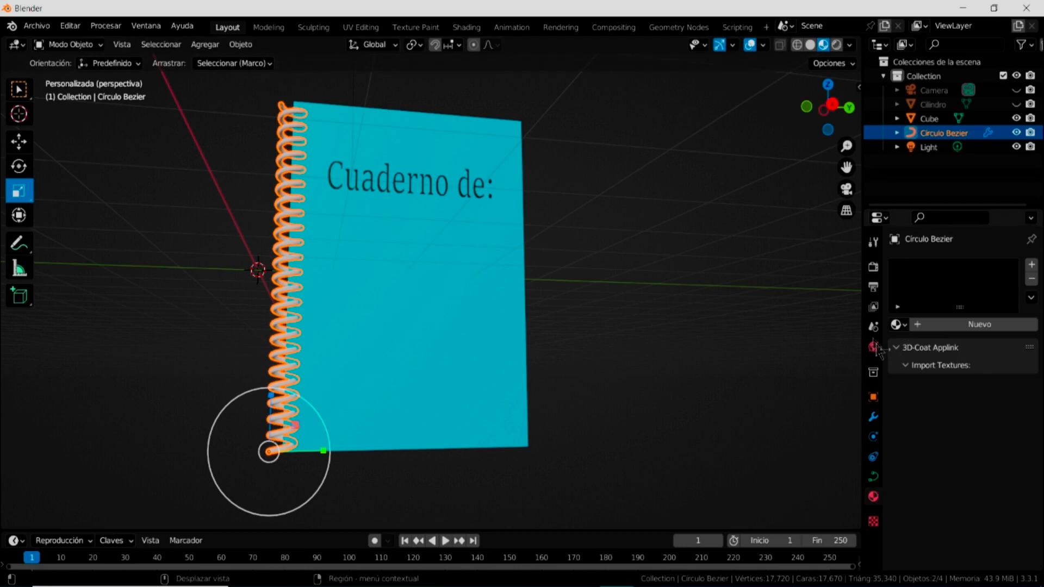
left_click(902, 325)
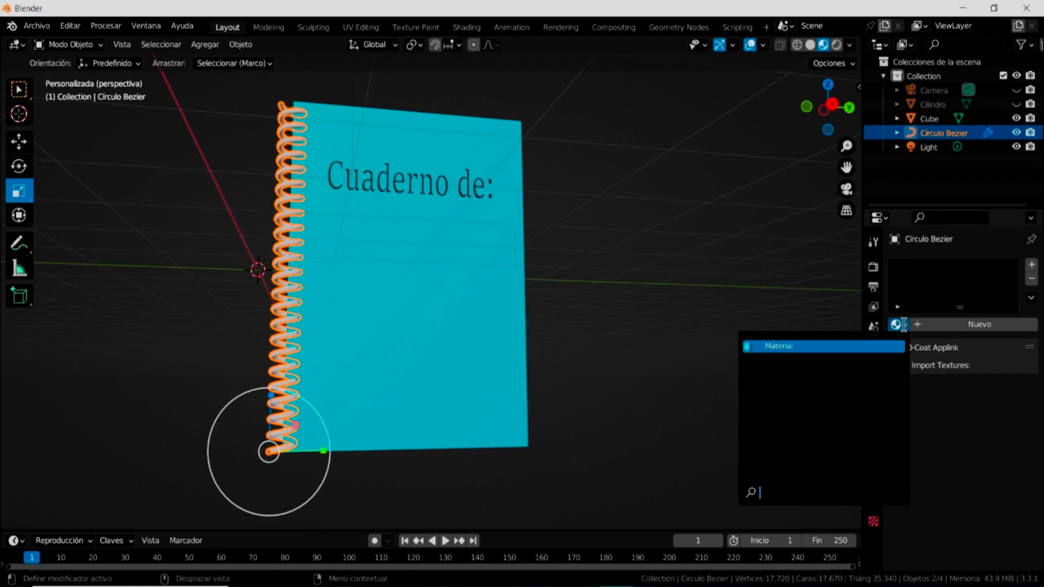
Step: Add a new material for the coil and set its base colour to pure white
left_click(956, 330)
left_click(936, 325)
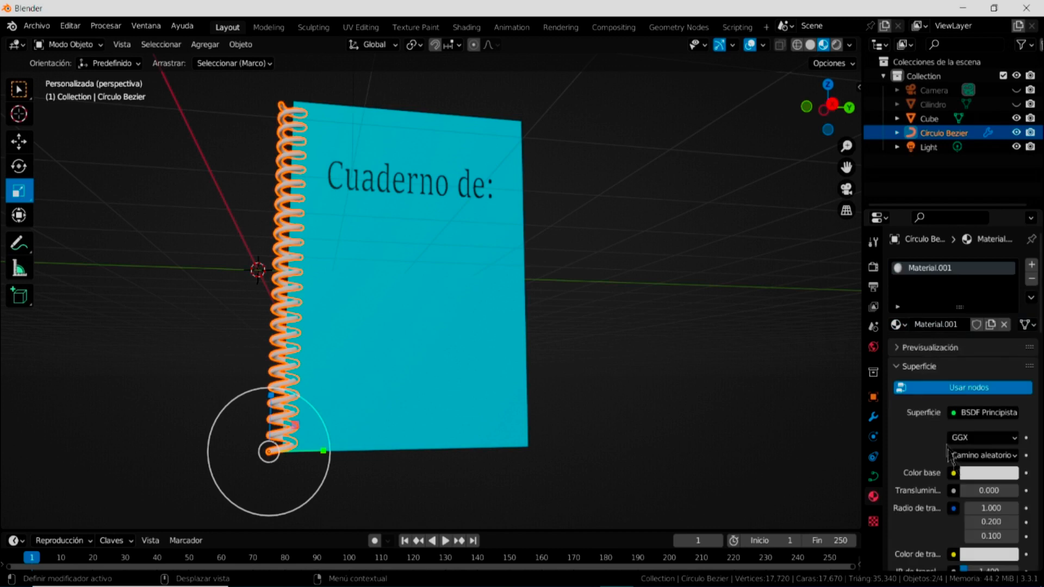
scroll(1039, 314, "down", 3)
scroll(1040, 314, "down", 1)
scroll(1022, 354, "down", 3)
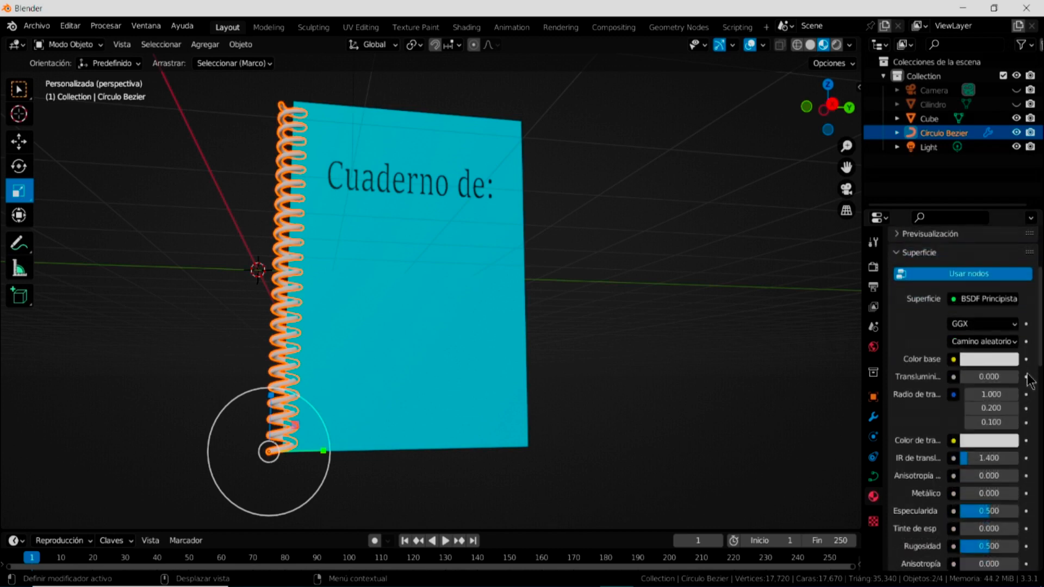
scroll(990, 397, "down", 3)
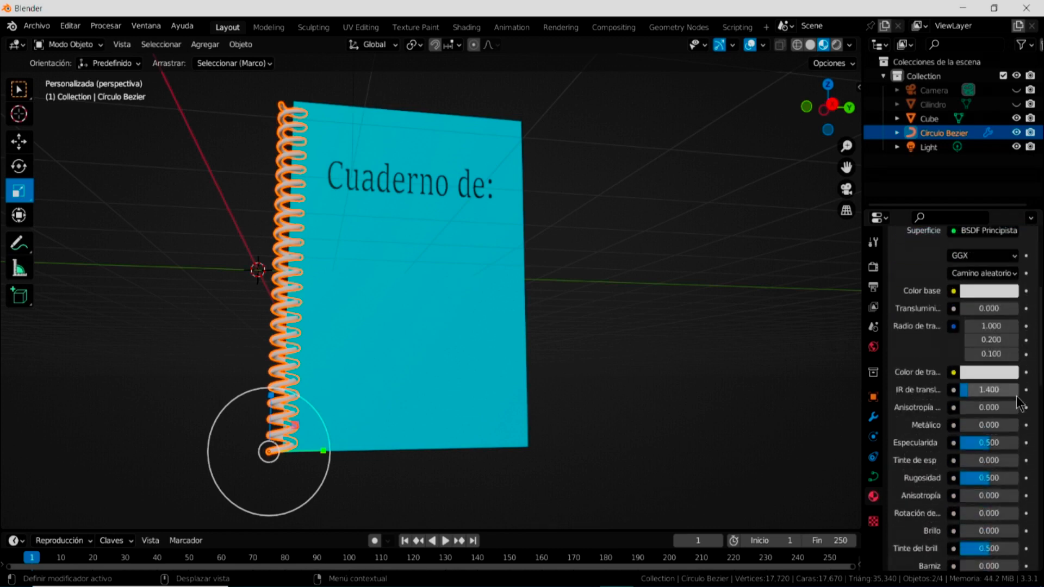
left_click(987, 295)
left_click_drag(1009, 96, 1007, 87)
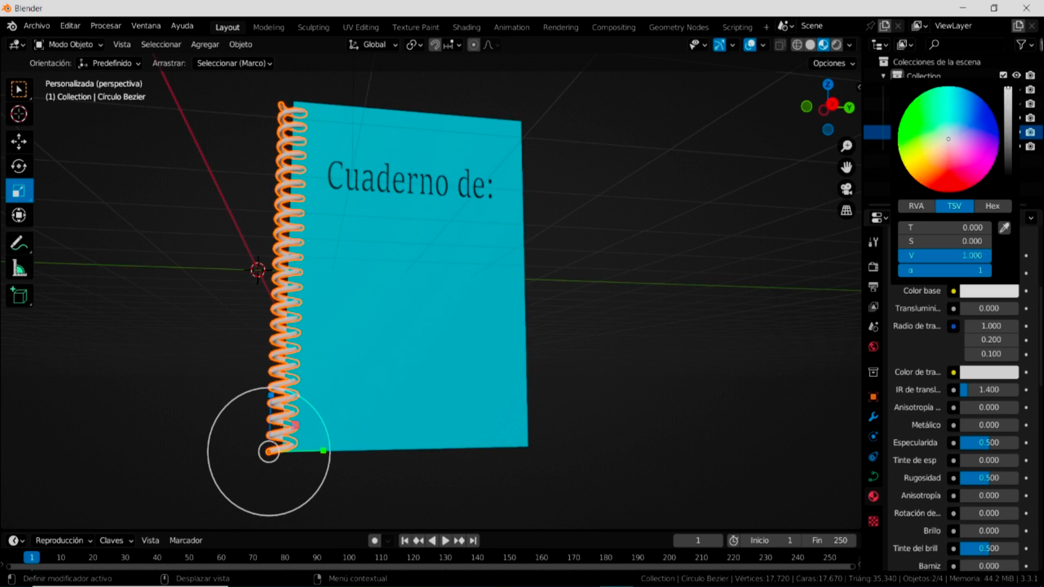
Step: Set the coil material's Metálico to 1.000 and Rugosidad to 0.000, then inspect the shiny coil
left_click_drag(971, 429, 1016, 430)
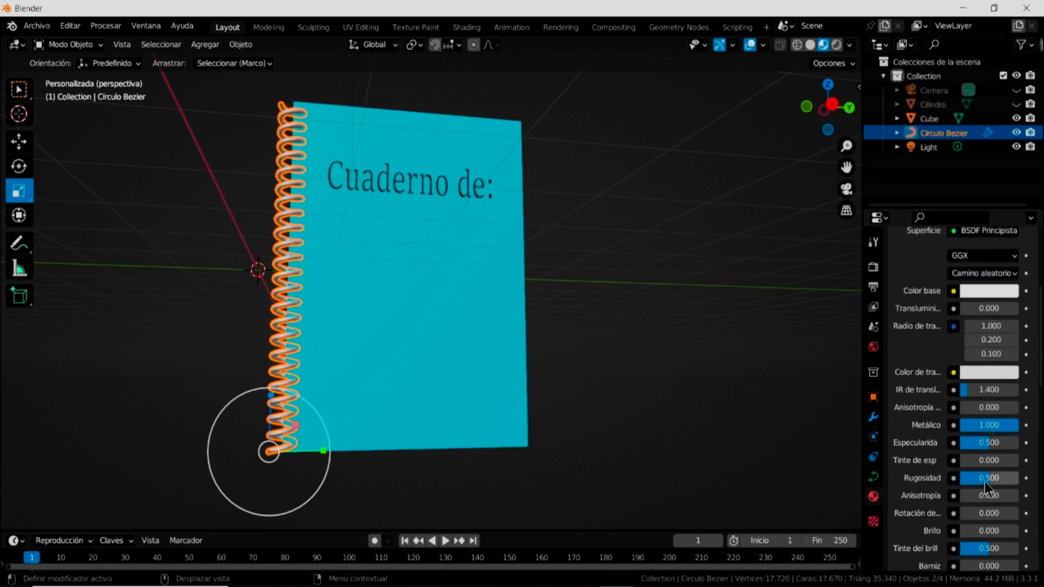
scroll(984, 482, "down", 1)
left_click_drag(984, 455, 961, 455)
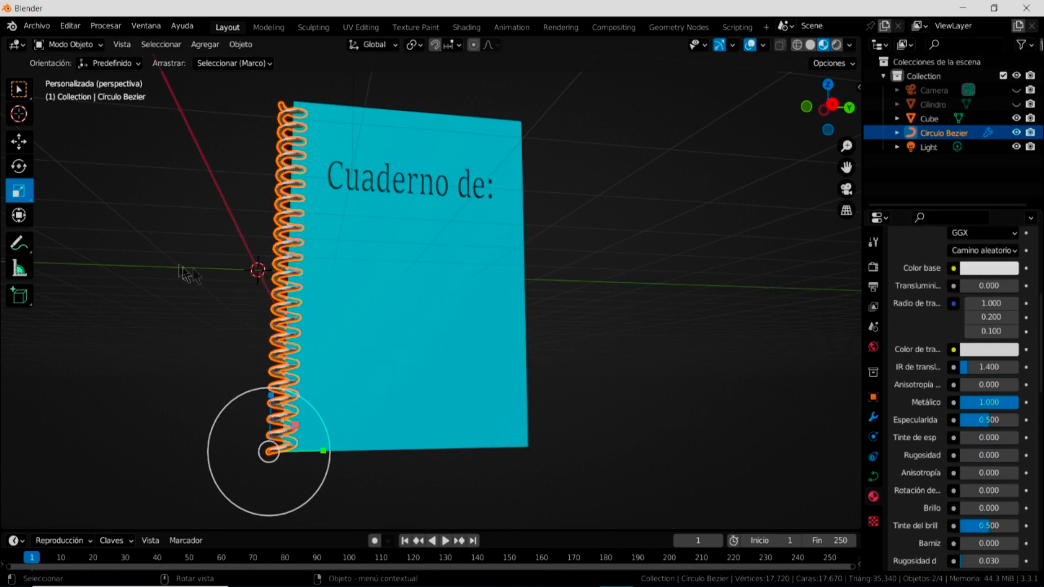
left_click(212, 282)
mouse_move(417, 276)
middle_mouse_down()
mouse_move(362, 332)
mouse_move(352, 311)
middle_mouse_up()
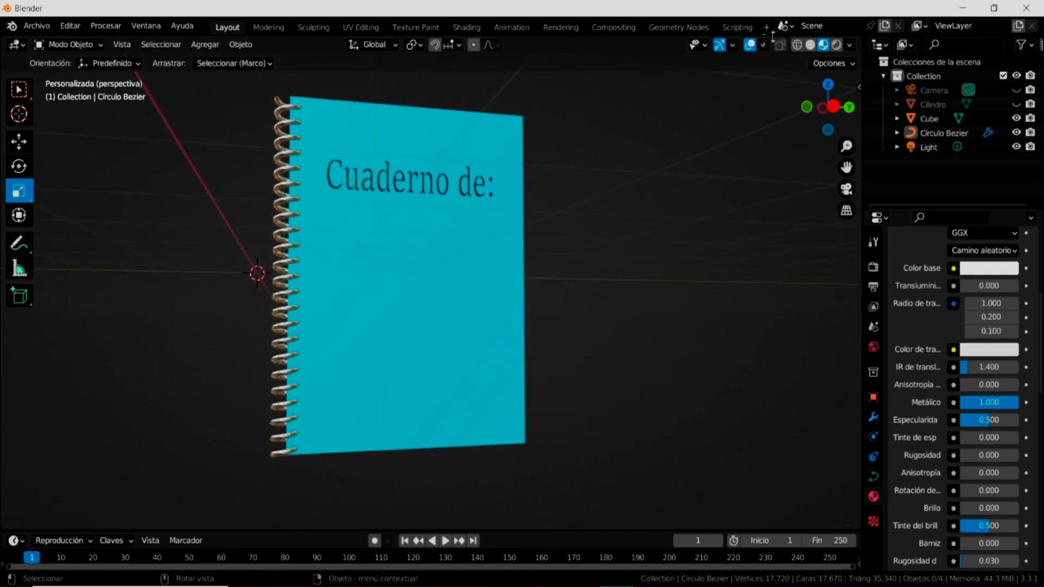
Step: Turn off viewport overlays and apply an HDRI environment to the material preview
left_click(750, 48)
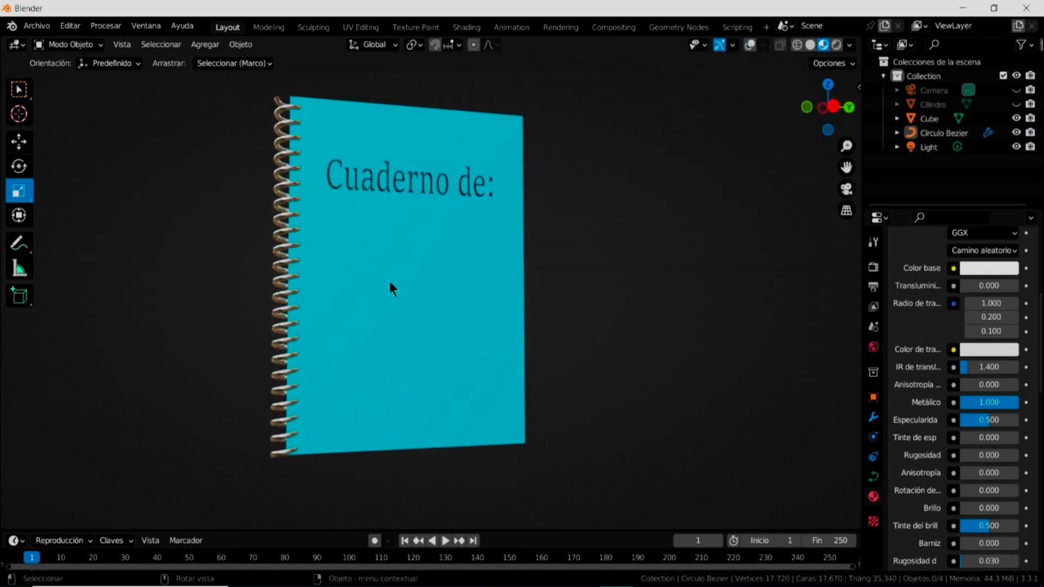
scroll(390, 282, "down", 2)
mouse_move(369, 276)
middle_mouse_down()
mouse_move(406, 301)
mouse_move(364, 277)
middle_mouse_up()
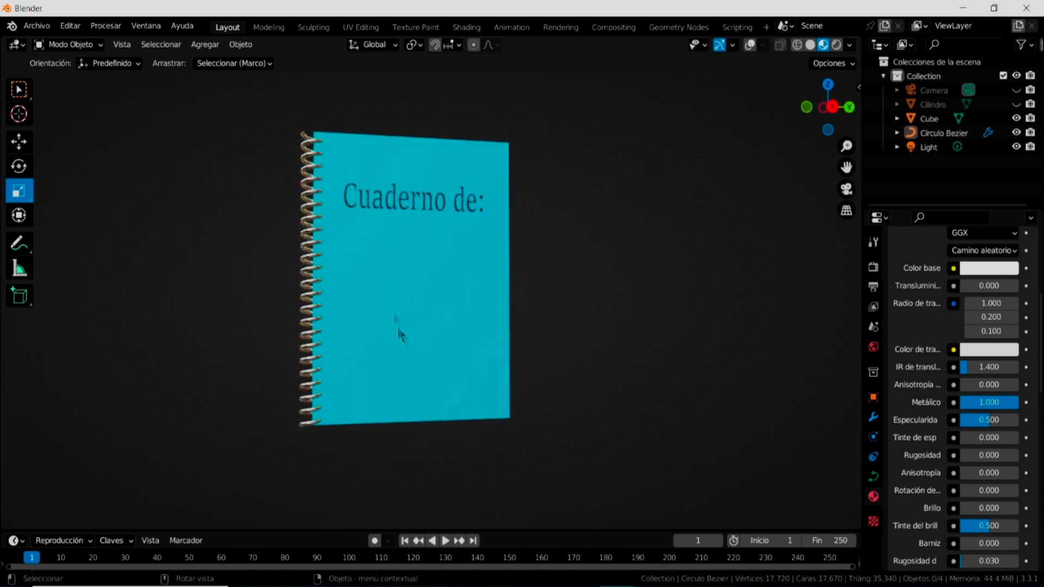
left_click(848, 45)
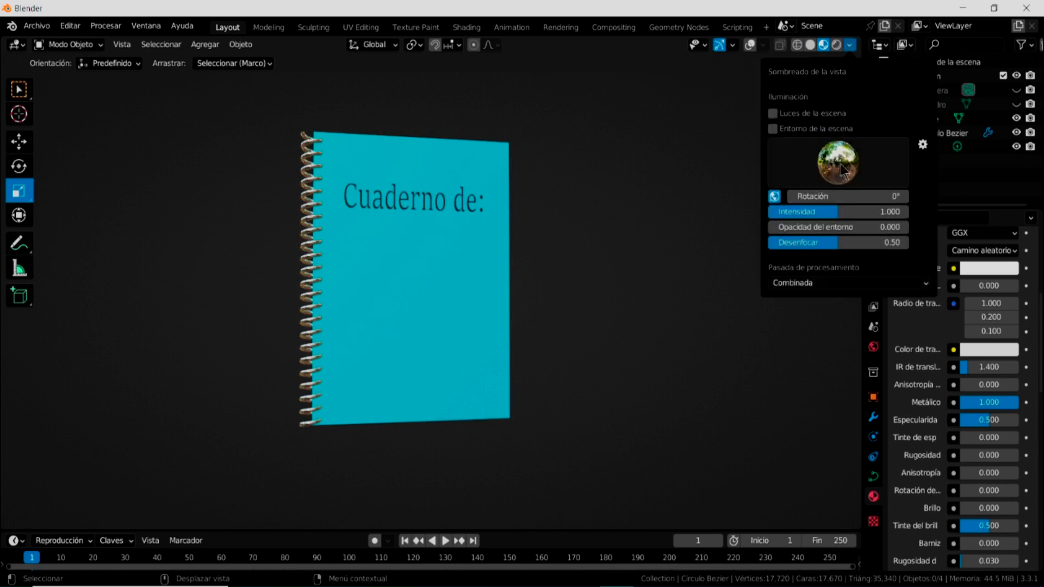
left_click(841, 169)
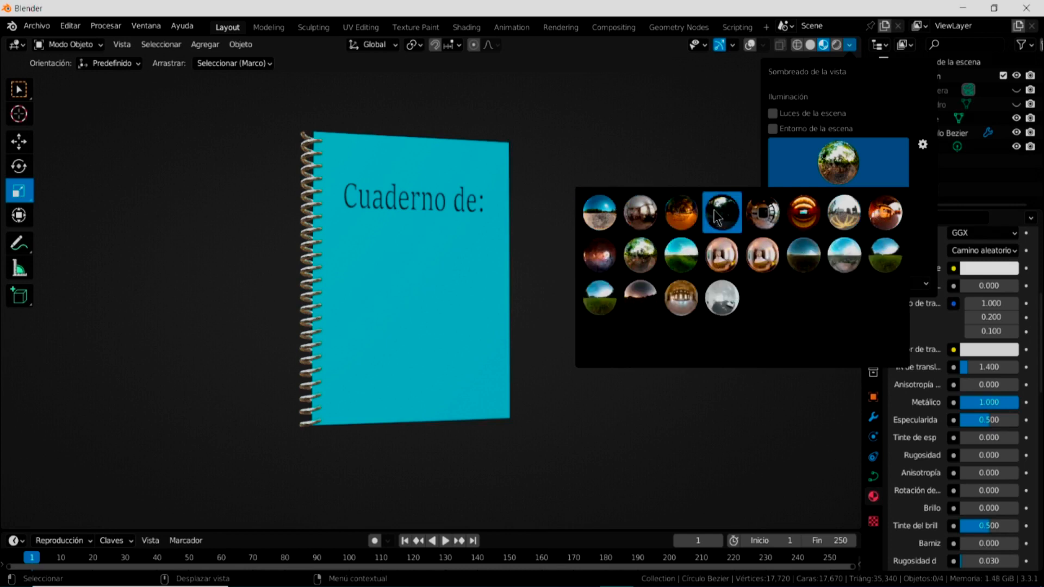
left_click(687, 261)
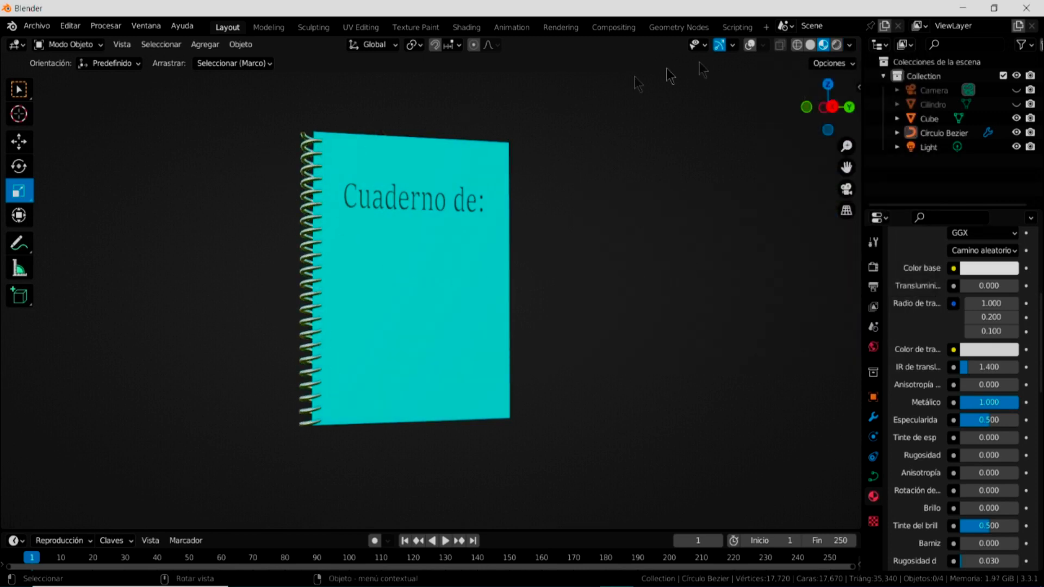
Step: Switch the viewport preview lighting to the dark studio HDRI
left_click(850, 46)
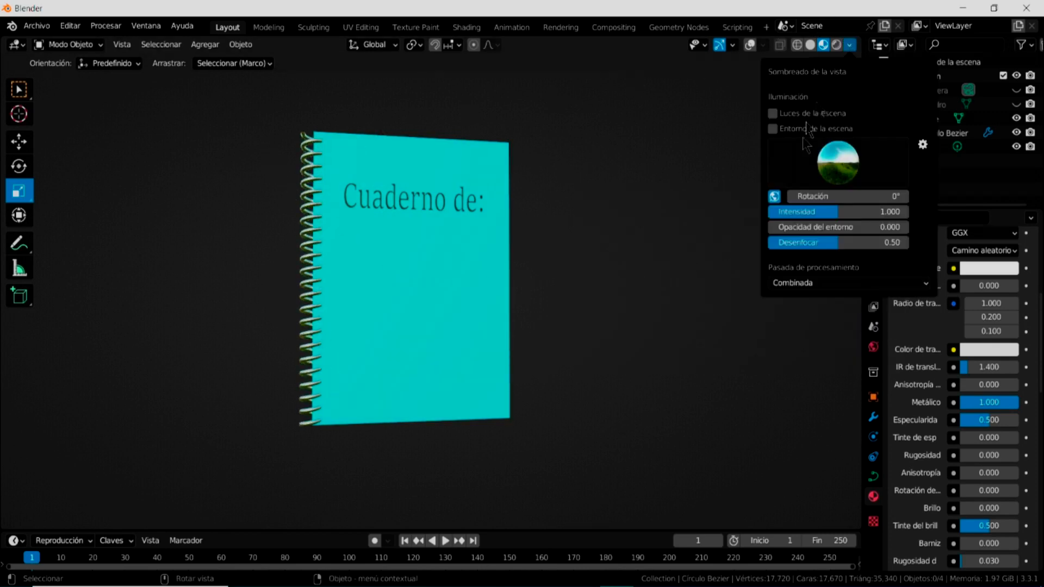
left_click(834, 163)
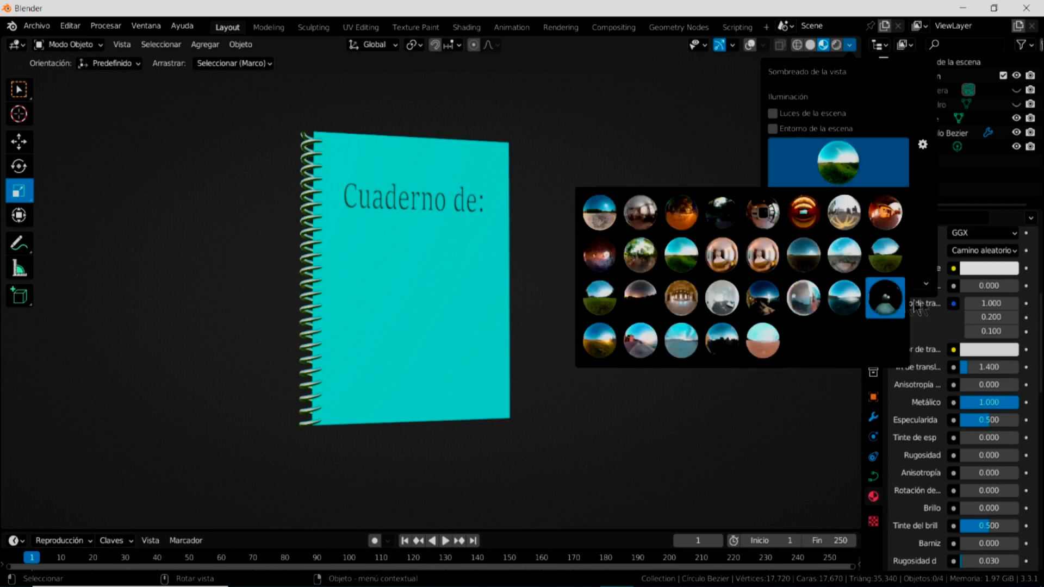
left_click(890, 297)
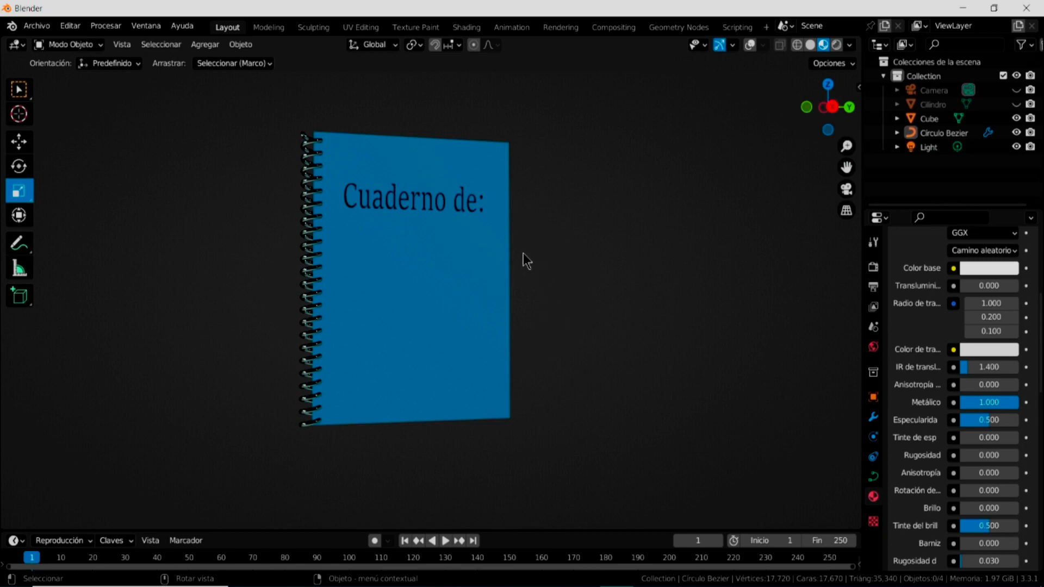
scroll(435, 259, "up", 3)
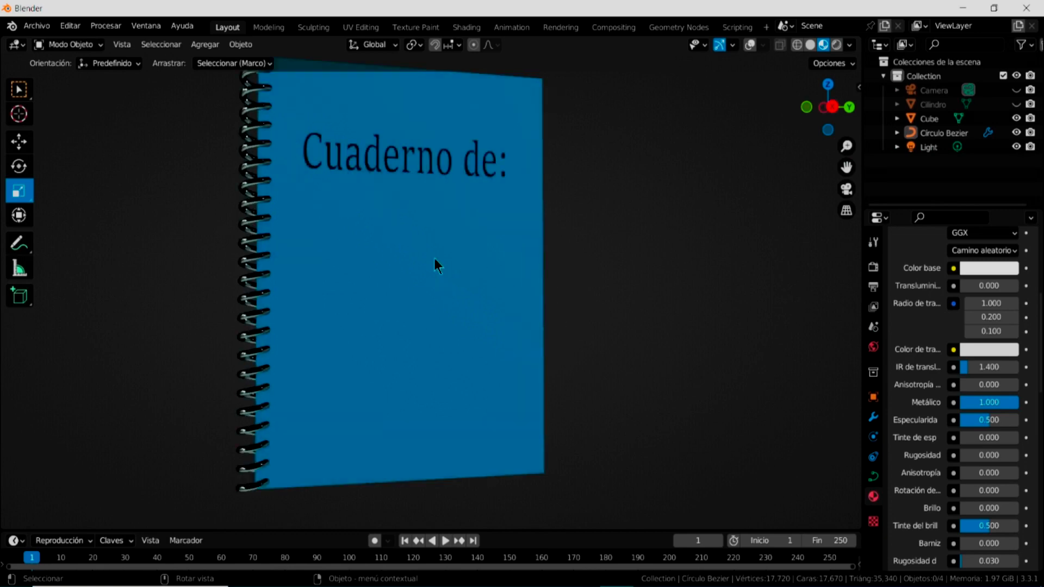
middle_click_drag(427, 306, 515, 373, "shift")
scroll(504, 338, "up", 2)
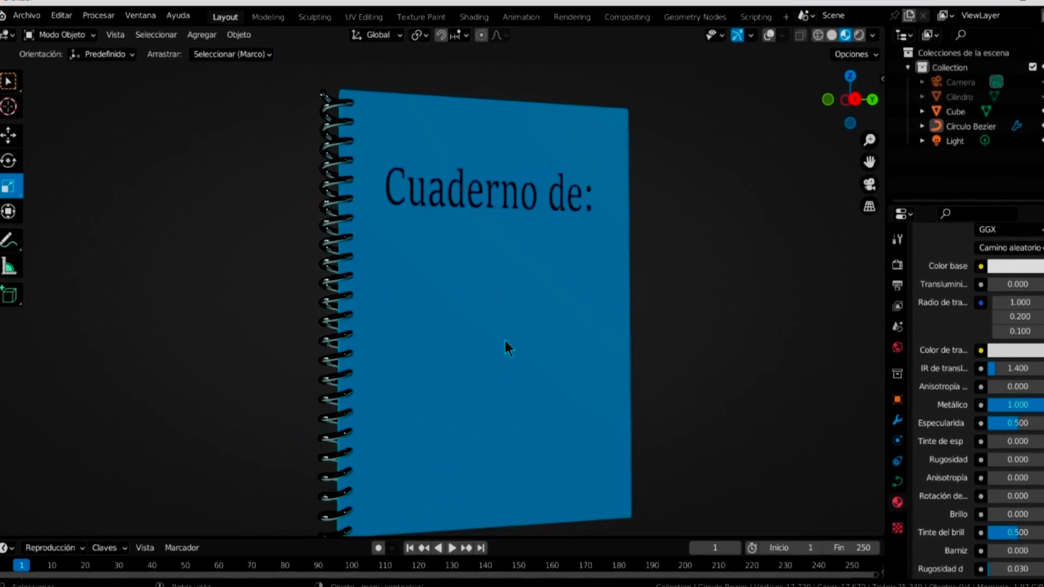
mouse_move(497, 364)
middle_mouse_down()
mouse_move(468, 336)
mouse_move(546, 298)
mouse_move(554, 282)
mouse_move(466, 290)
mouse_move(451, 344)
mouse_move(554, 404)
mouse_move(592, 383)
mouse_move(497, 361)
middle_mouse_up()
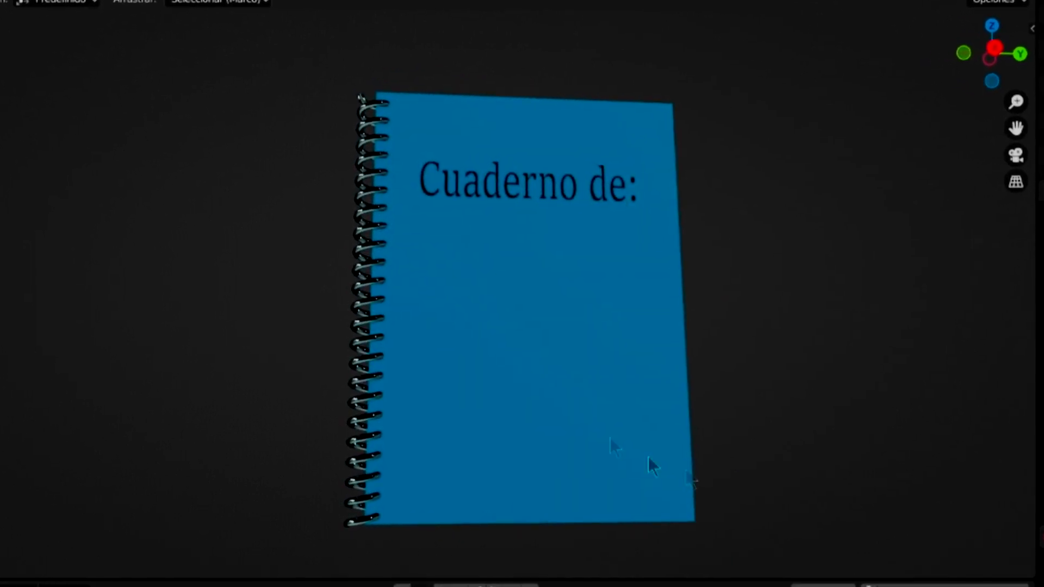